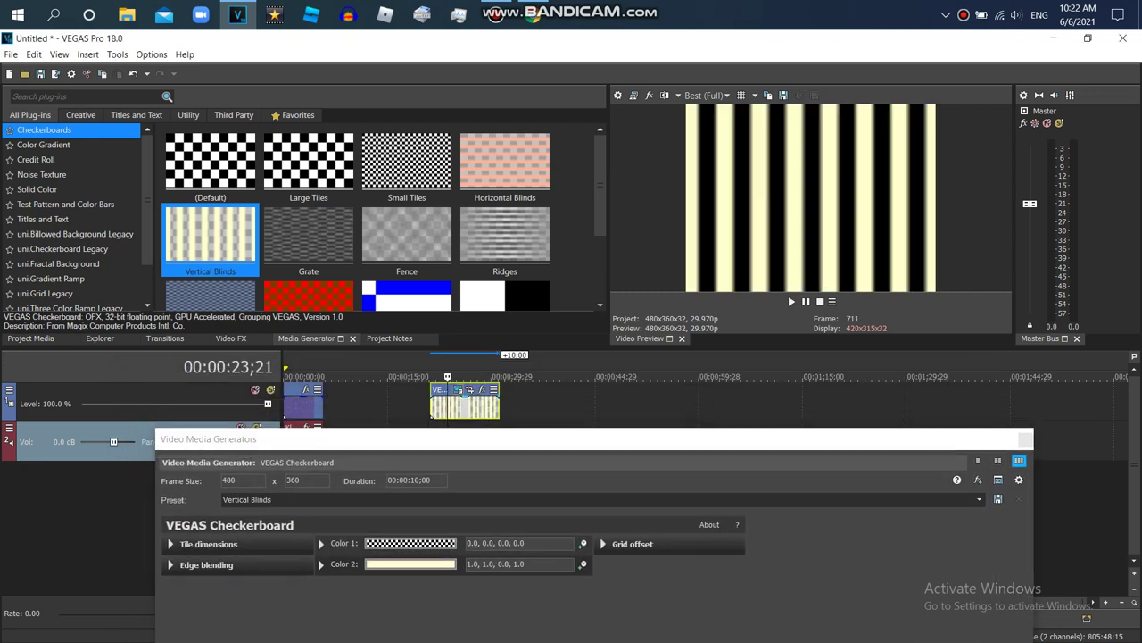
Set Color 2 of the vertical blinds checkerboard to white (1.0, 1.0, 1.0, 1.0).
left_click(411, 564)
mouse_move(408, 512)
left_mouse_down()
mouse_move(390, 541)
mouse_move(408, 494)
left_mouse_up()
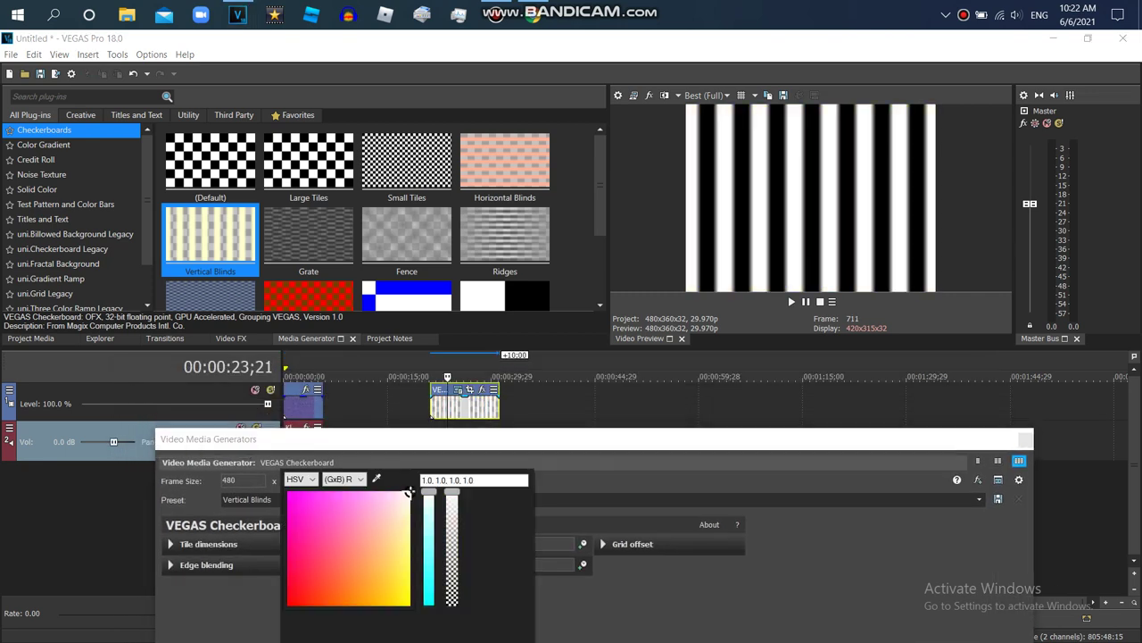
left_click(616, 594)
Expand the checkerboard's tile dimensions and set the tile width to 0.05.
left_click(171, 543)
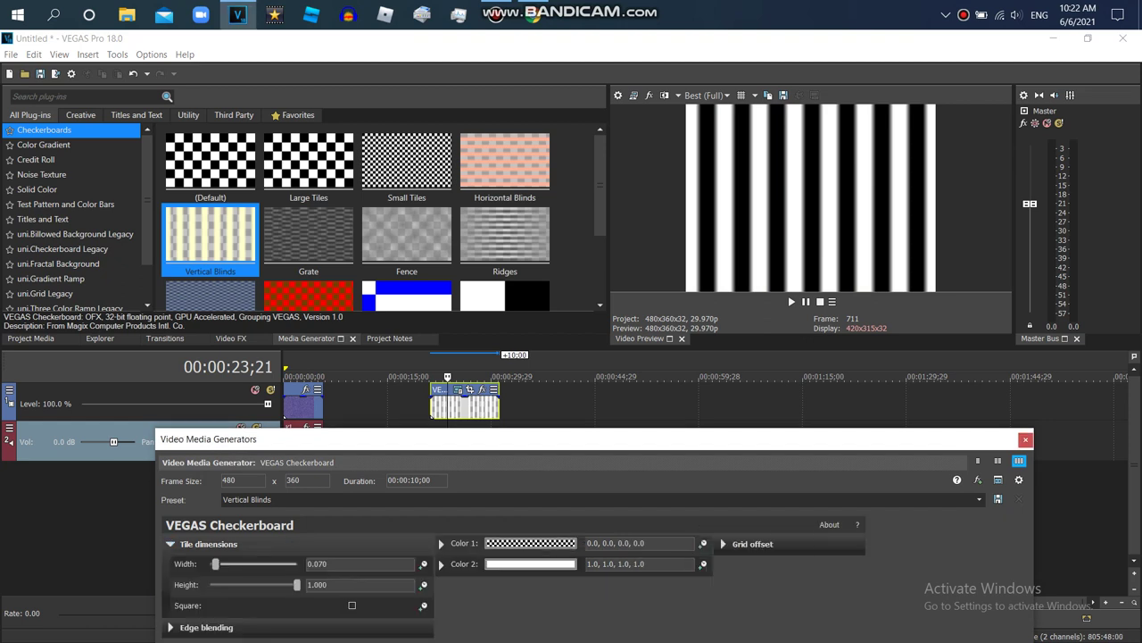
left_click_drag(215, 563, 214, 563)
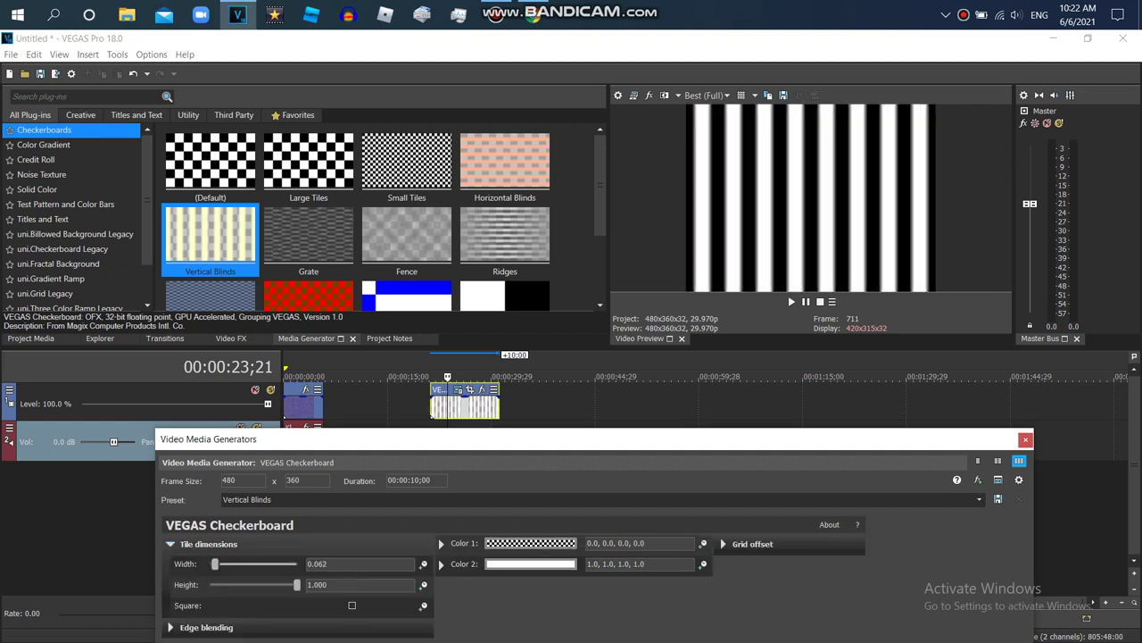
type("0.05")
key("Tab")
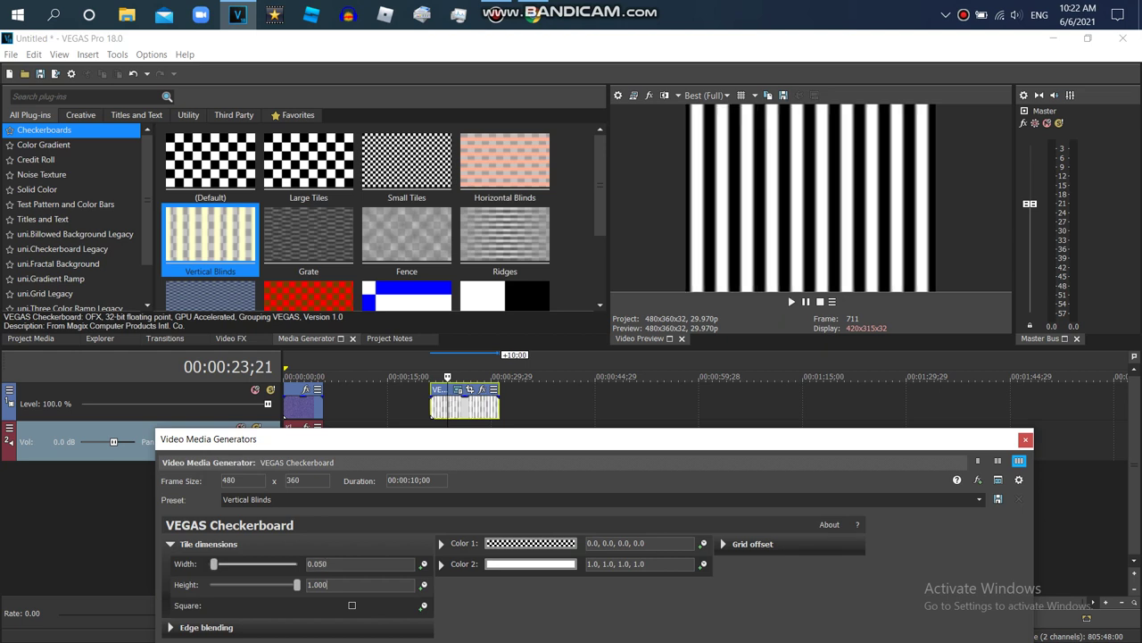
Apply the default Tiny Planet video effect to the checkerboard event on the timeline, and close its effect settings.
left_click(230, 339)
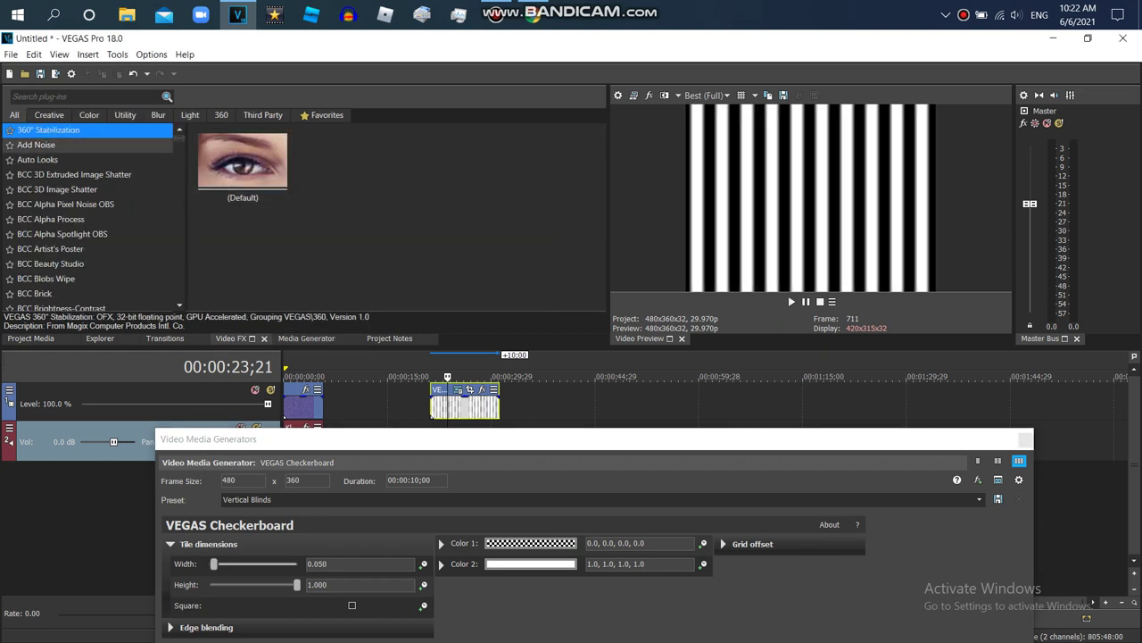
left_click_drag(179, 137, 180, 296)
scroll(89, 214, "up", 5)
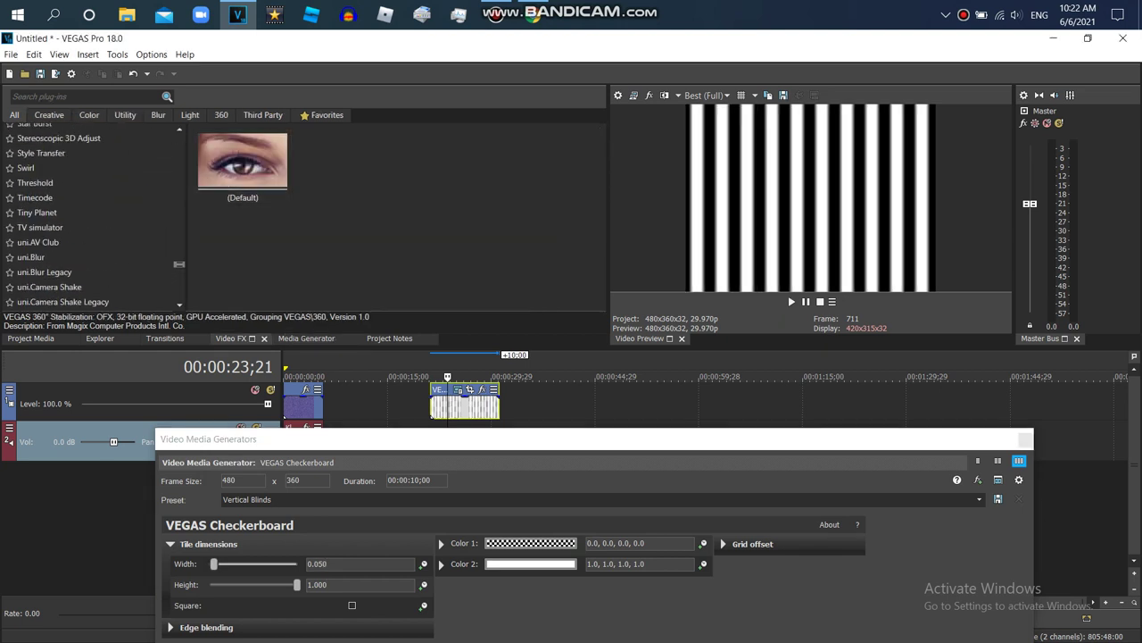
left_click(38, 212)
left_click(243, 166)
left_click_drag(243, 166, 465, 407)
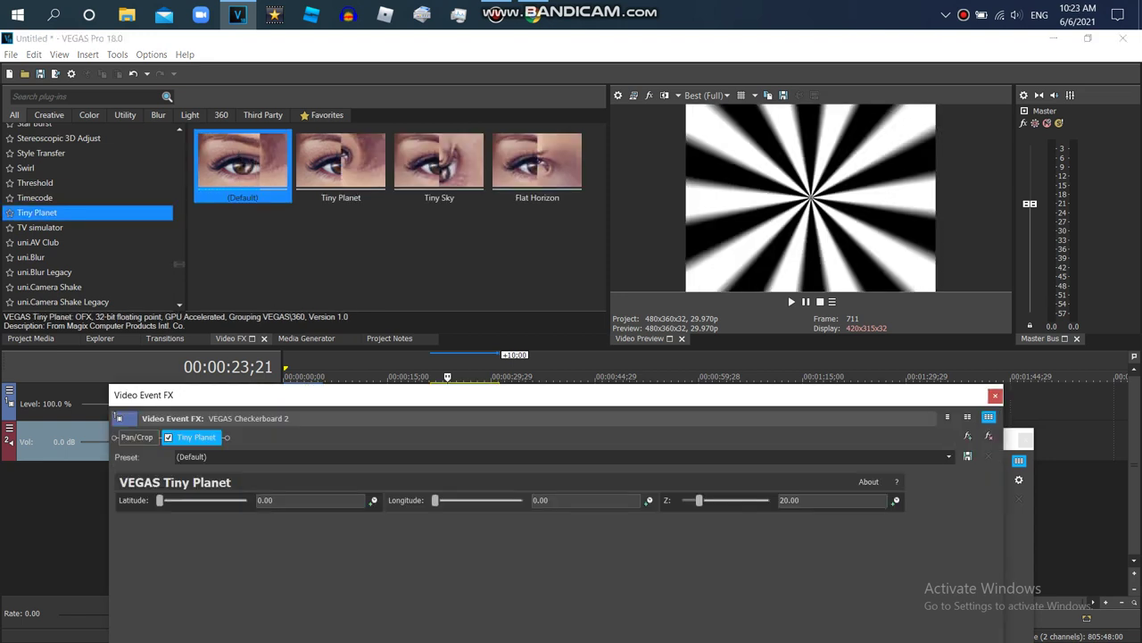
left_click(995, 395)
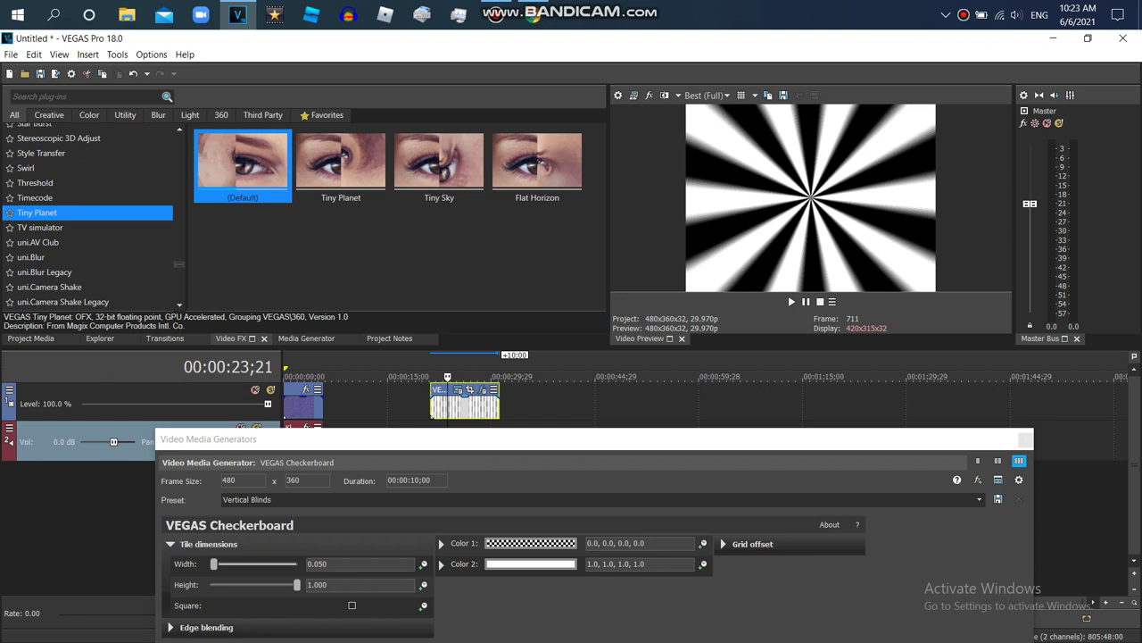
Try checkerboard tile widths of 0.008, 0.005 and 0.015 on the radial stripe pattern.
left_click(1026, 439)
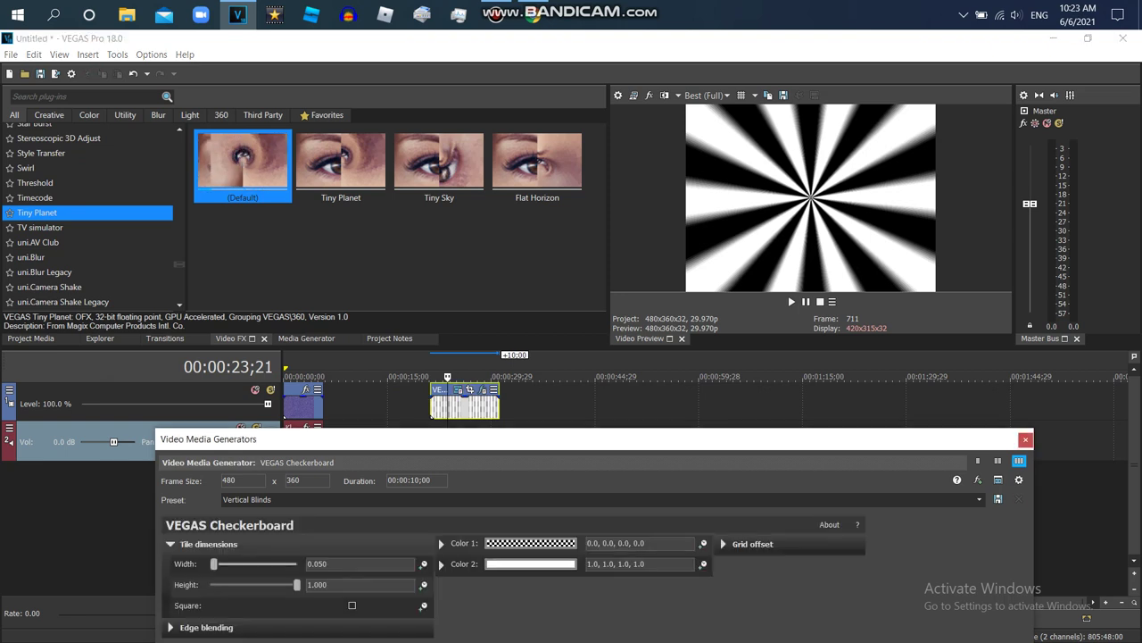
left_click_drag(213, 564, 211, 564)
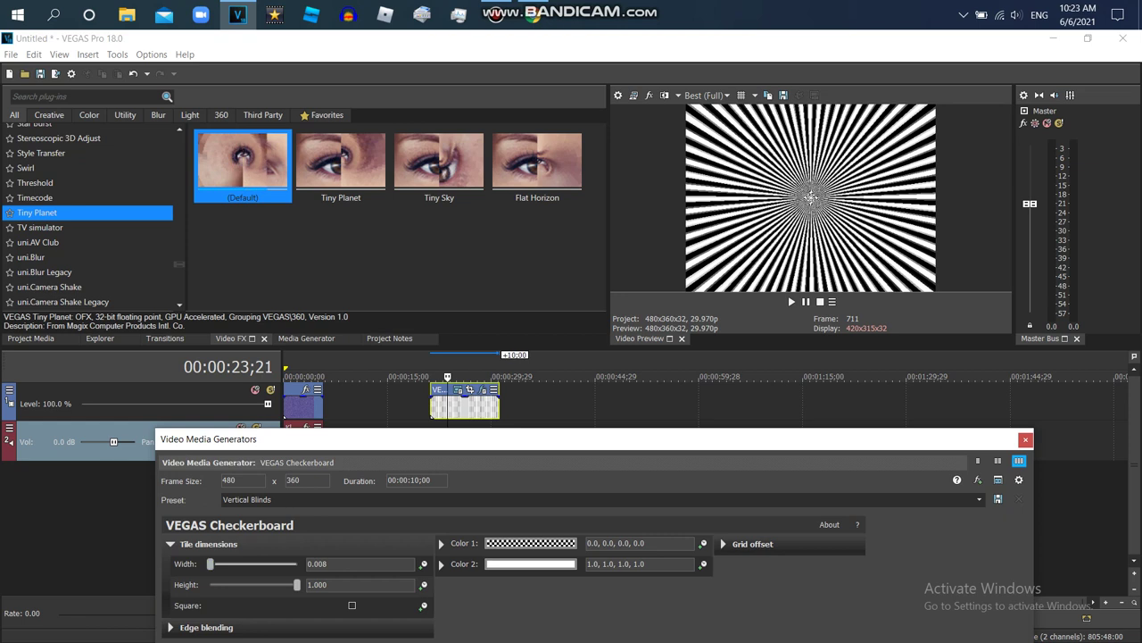
left_click_drag(329, 564, 323, 564)
type("5")
key("Return")
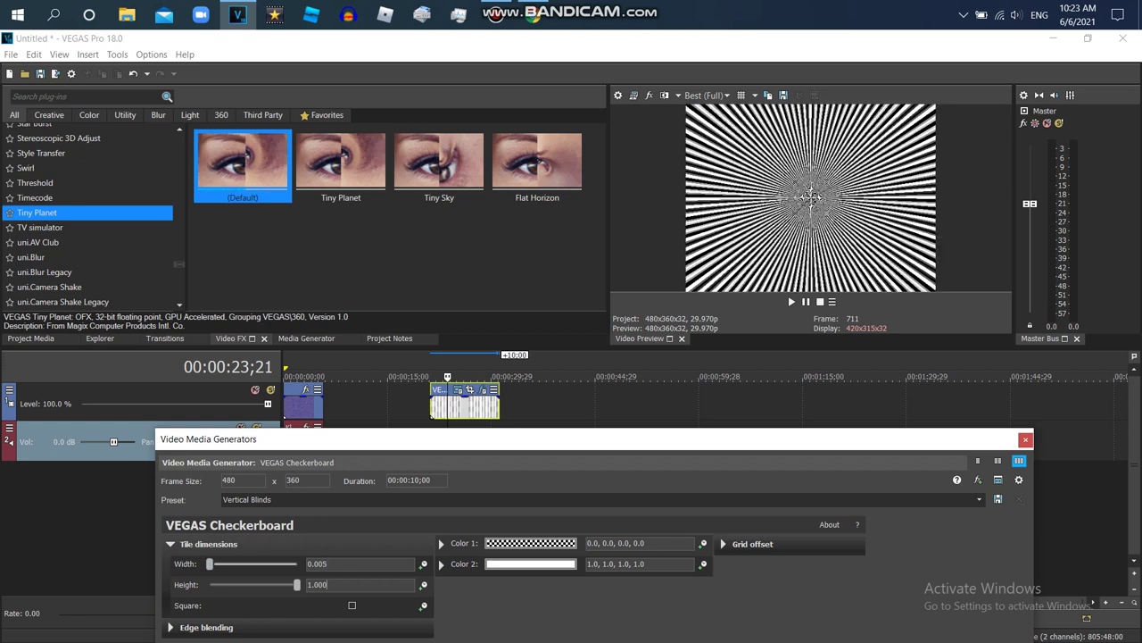
left_click(328, 563)
left_click_drag(328, 565, 318, 564)
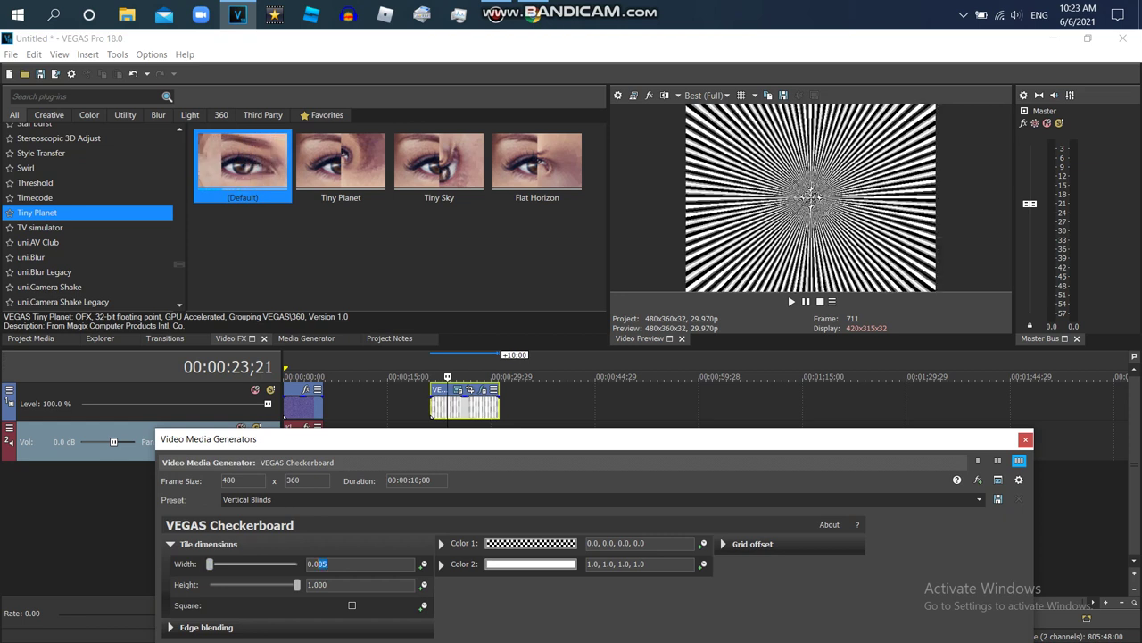
type("15")
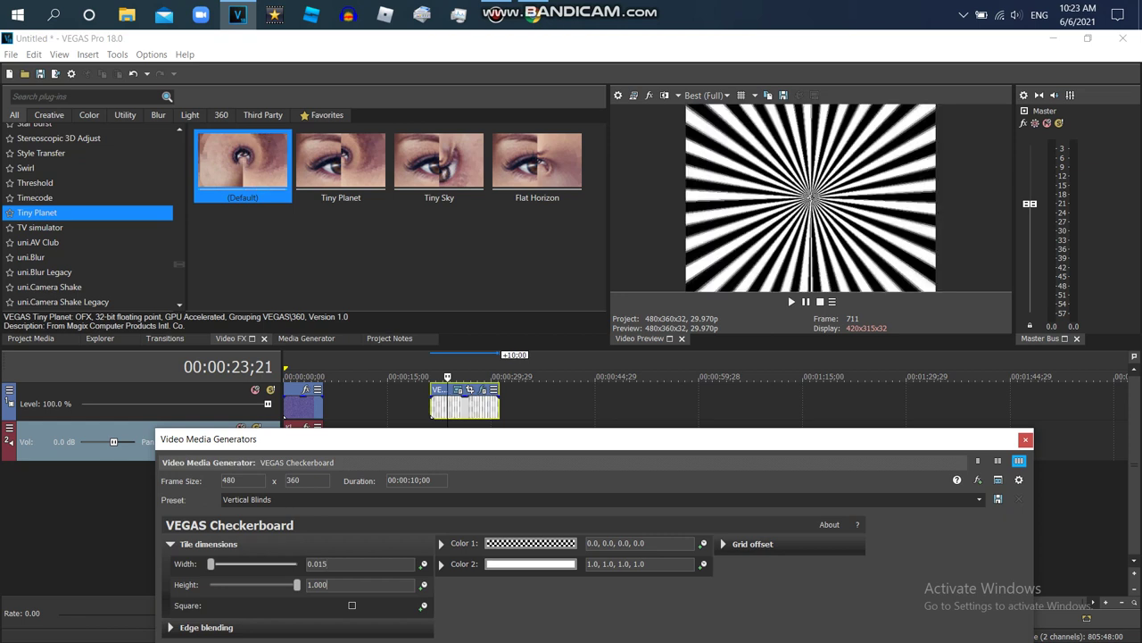
Set the checkerboard's tile width to 0.025, and reduce it to 0.020.
left_click_drag(327, 564, 319, 563)
type("25")
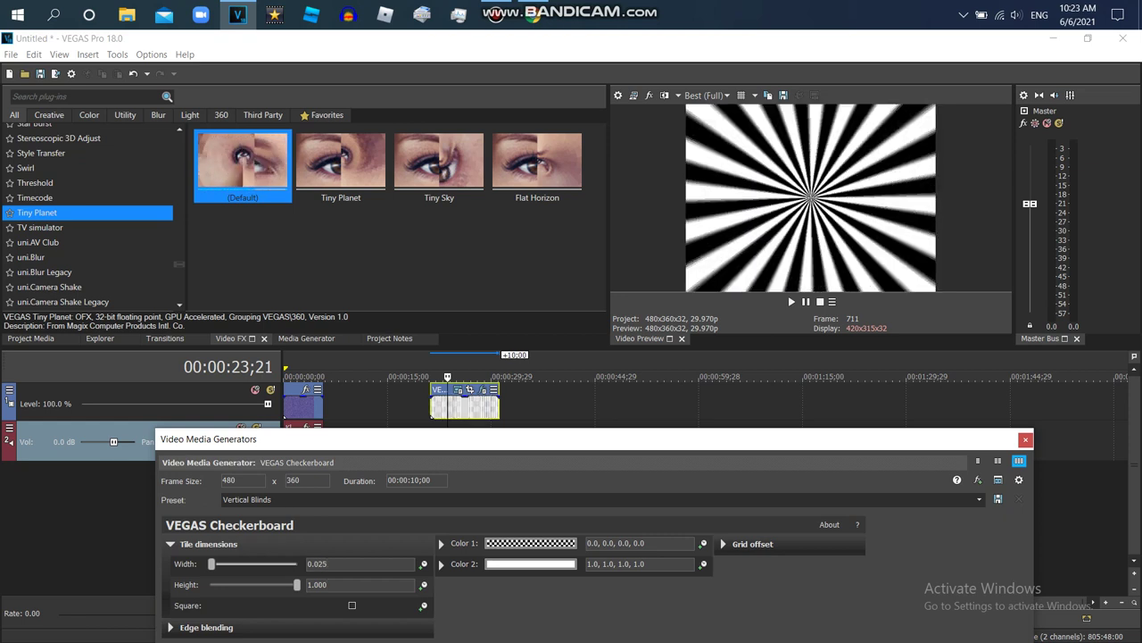
key("BackSpace")
type("0")
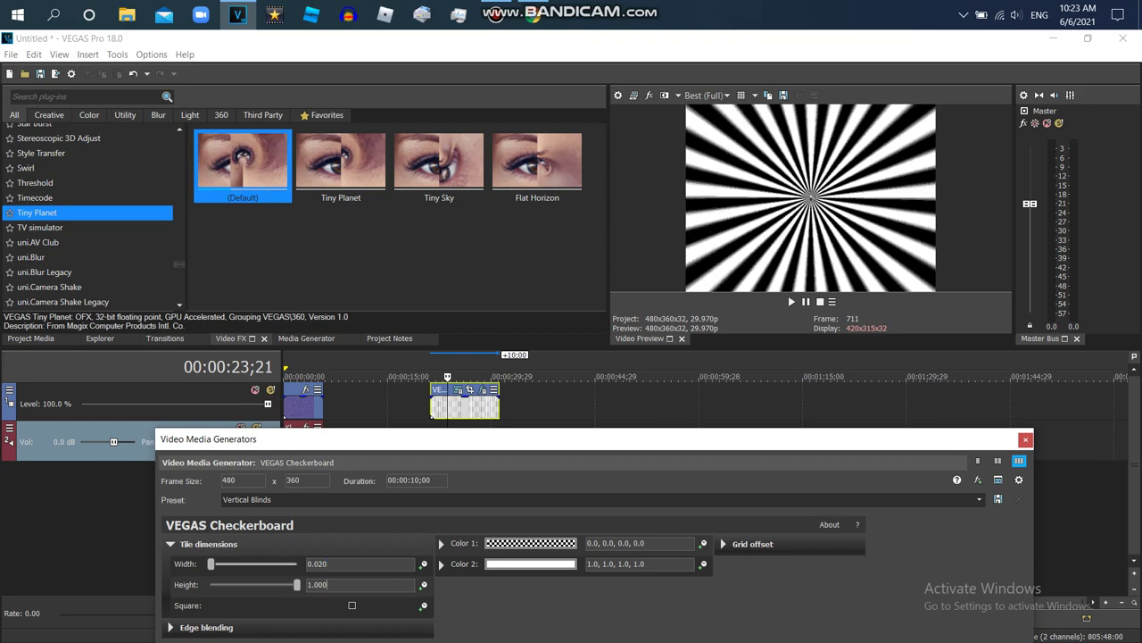
Try the square tile option on the checkerboard, and restore the tile height to 1.
left_click(329, 585)
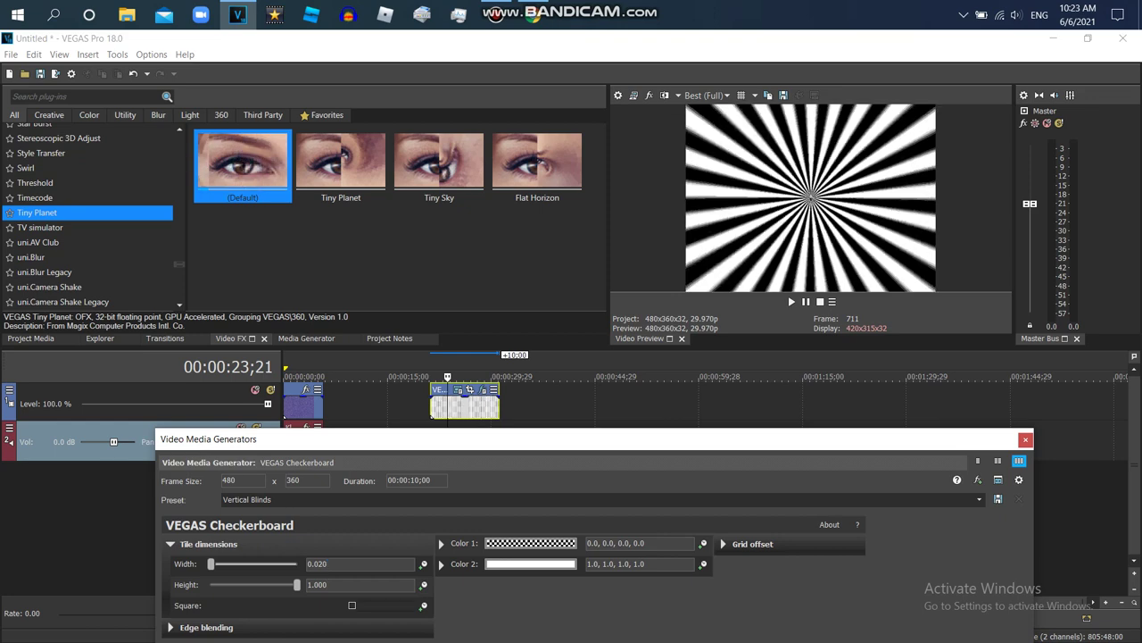
left_click(351, 605)
left_click(352, 605)
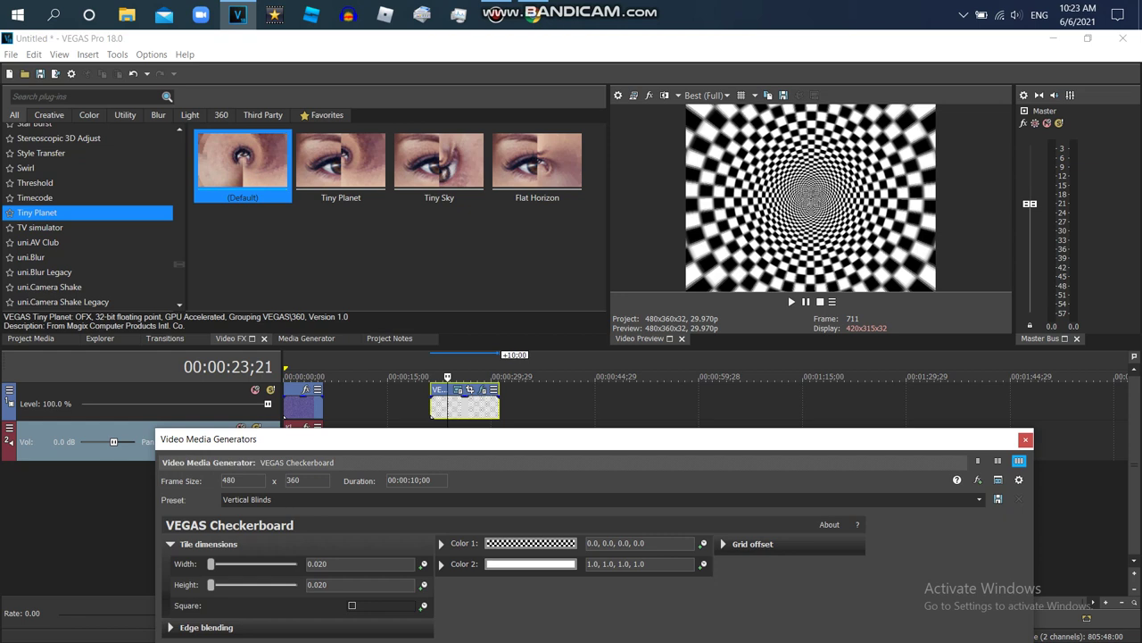
double_click(317, 584)
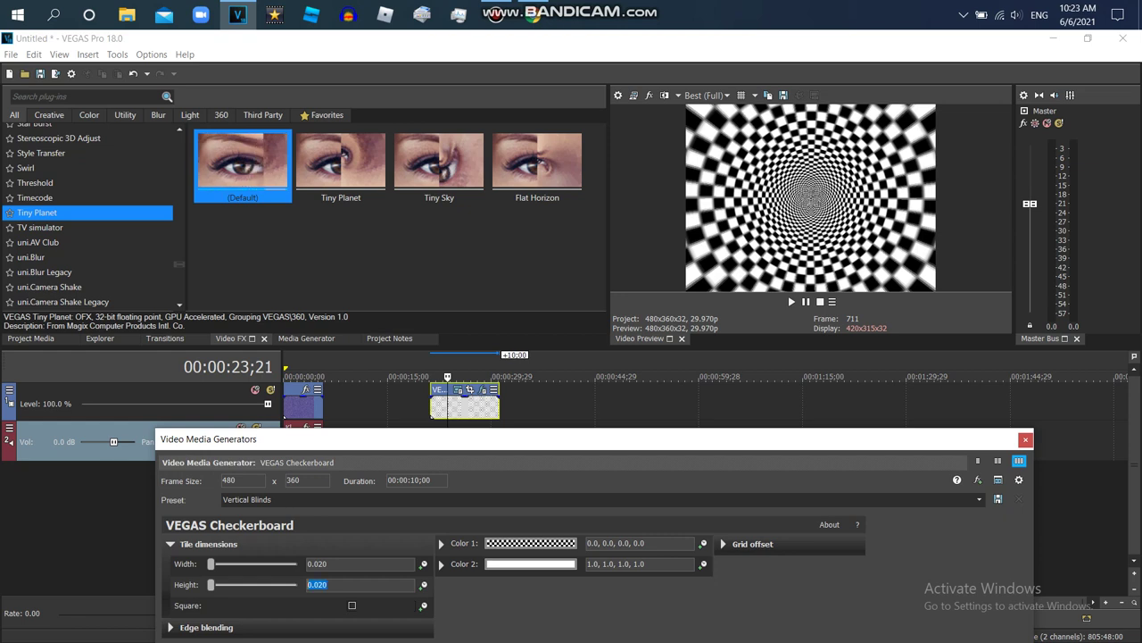
type("1")
left_click(328, 564)
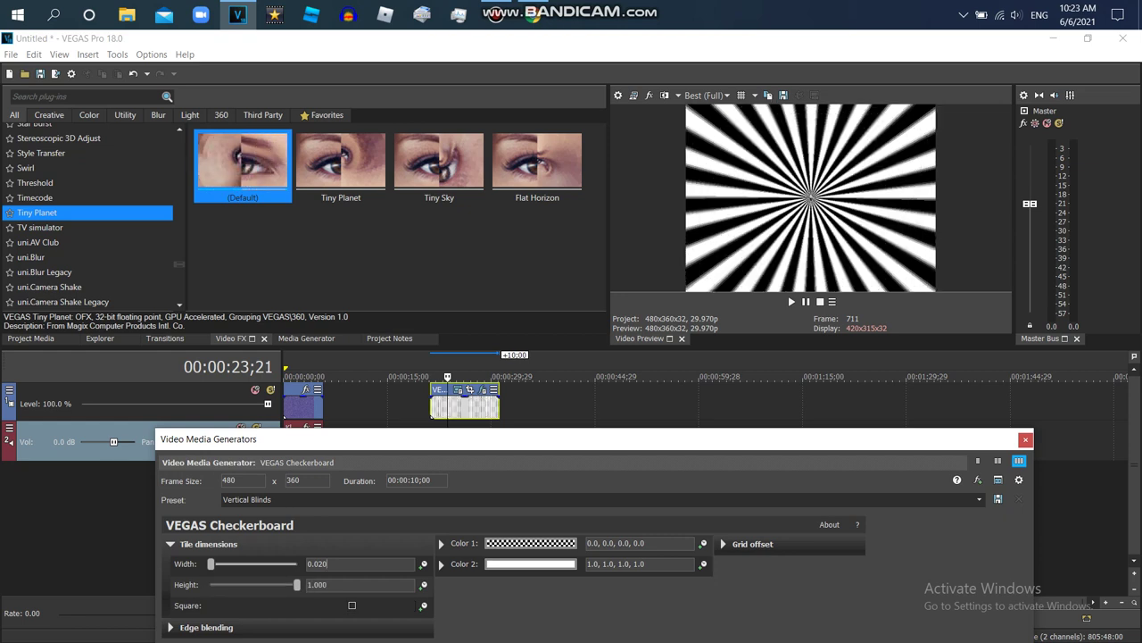
Close the generator settings, select the checkerboard event's time range, and save the preview frame as the JPEG snapshot "I Broke X Height Map".
left_click(1026, 439)
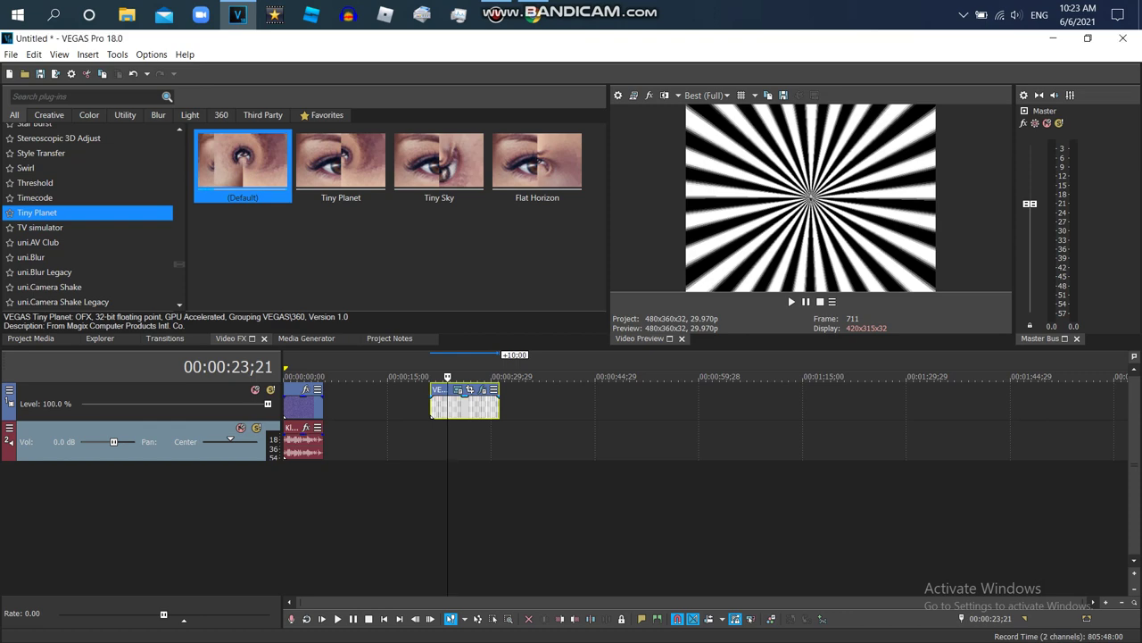
double_click(447, 407)
left_click(783, 96)
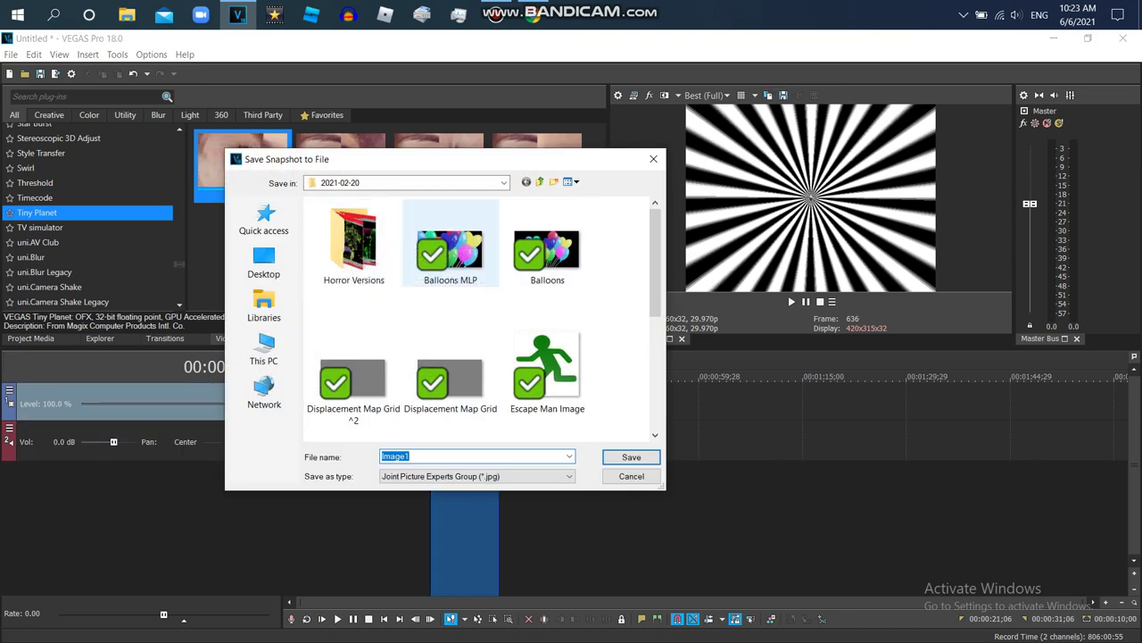
type("I Broke X Height Map")
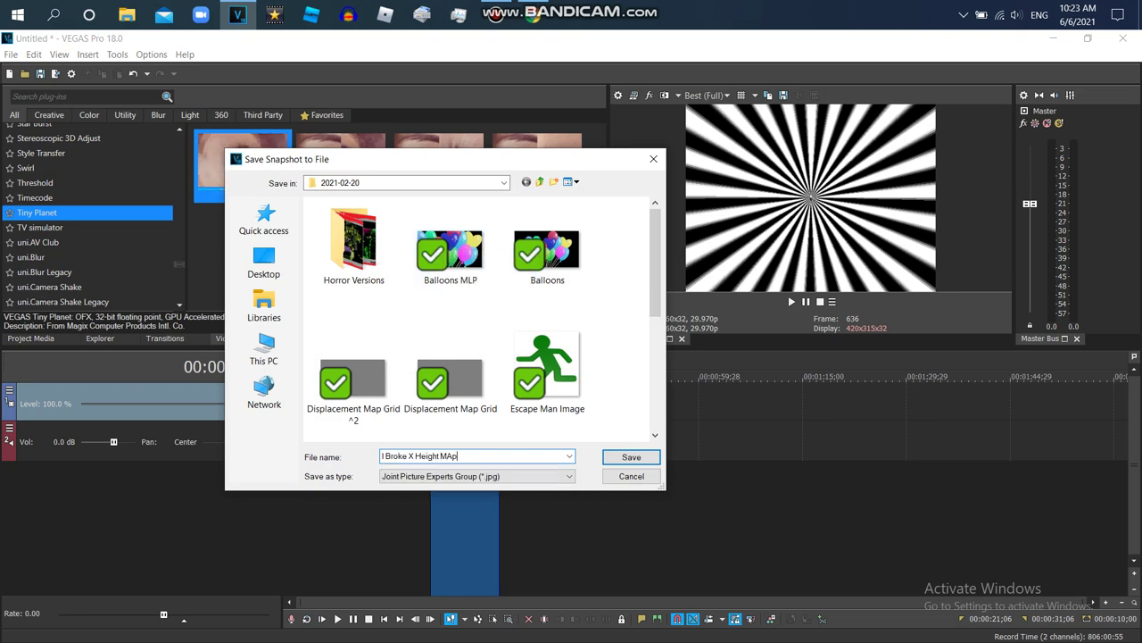
key("Return")
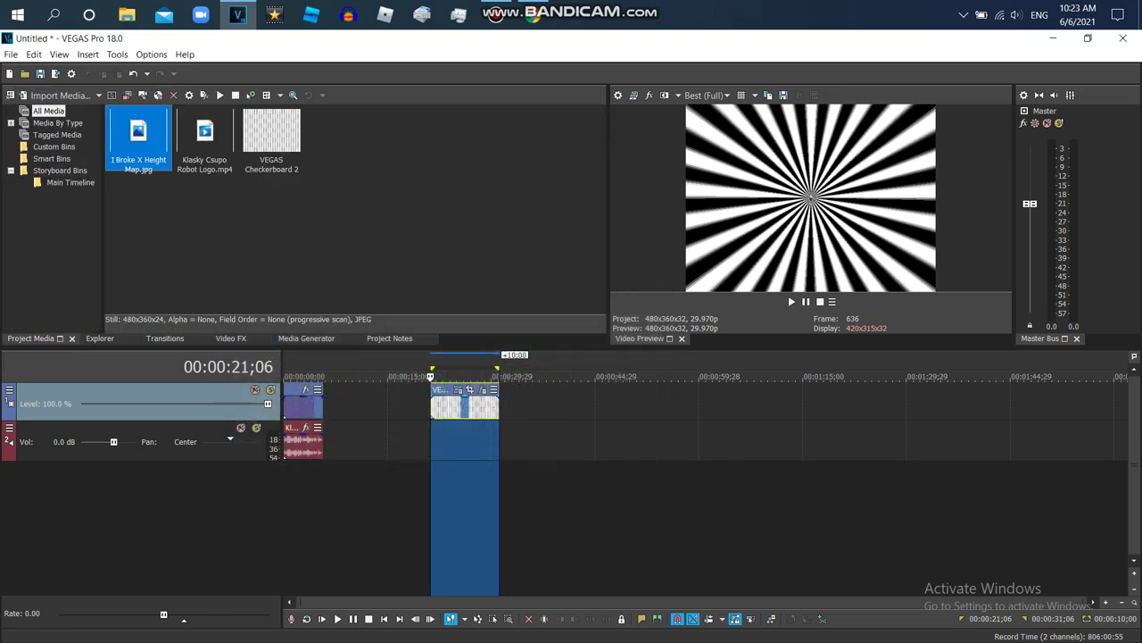
Render the selected range as "I Broke X Height Map.wmv" using the Windows Media Video V11 format's 30 Mbps Video template.
left_click(11, 54)
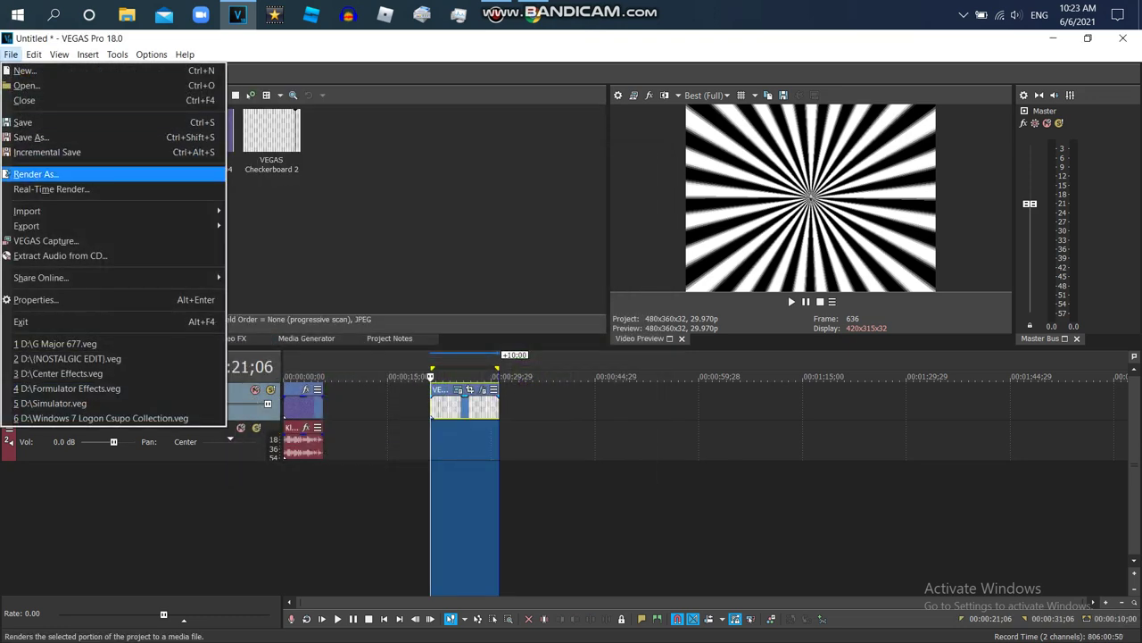
left_click(37, 174)
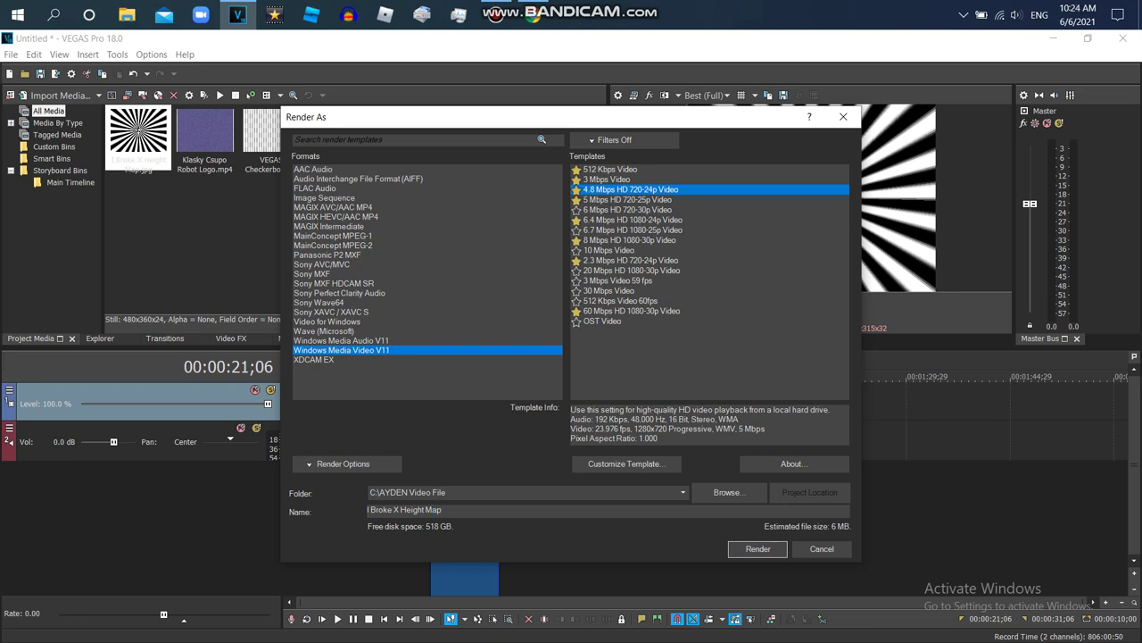
left_click(609, 291)
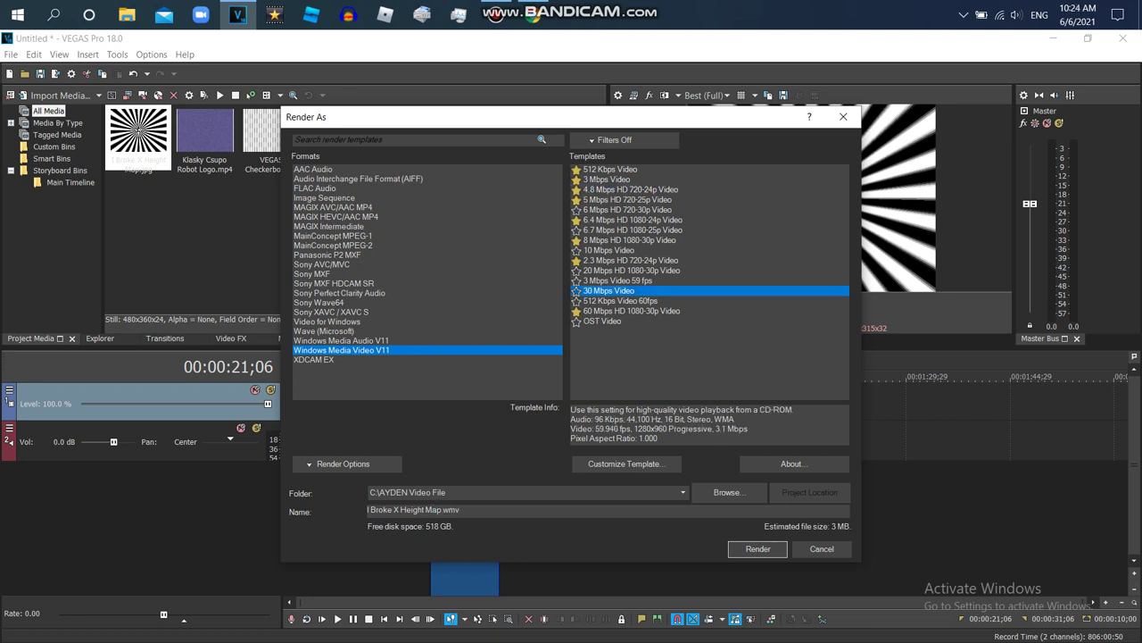
left_click(757, 549)
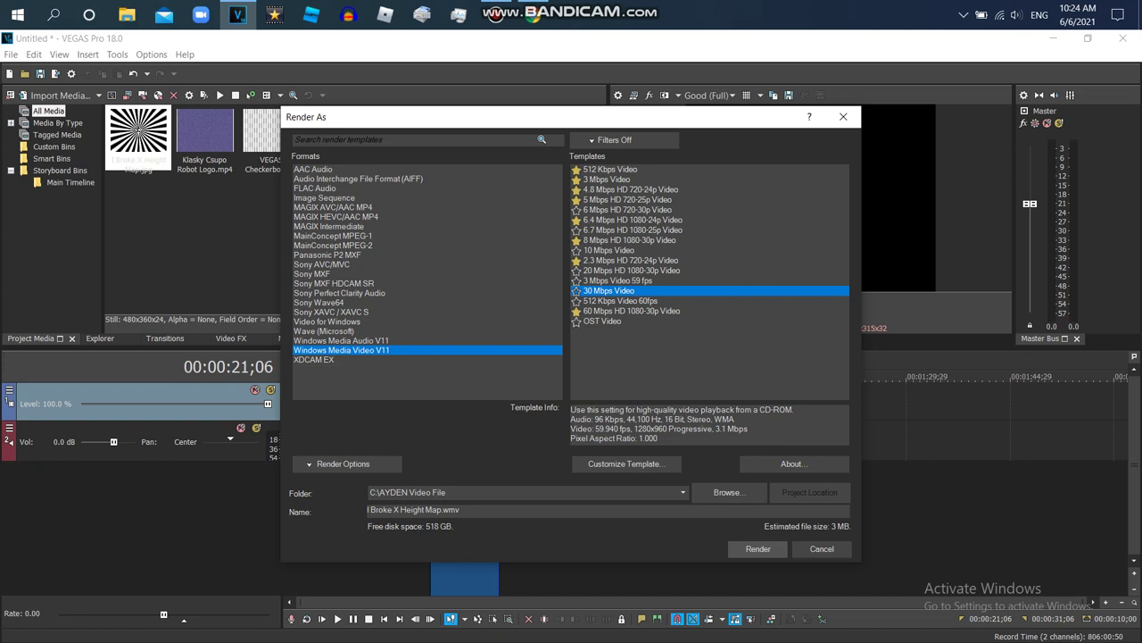
left_click_drag(571, 234, 454, 96)
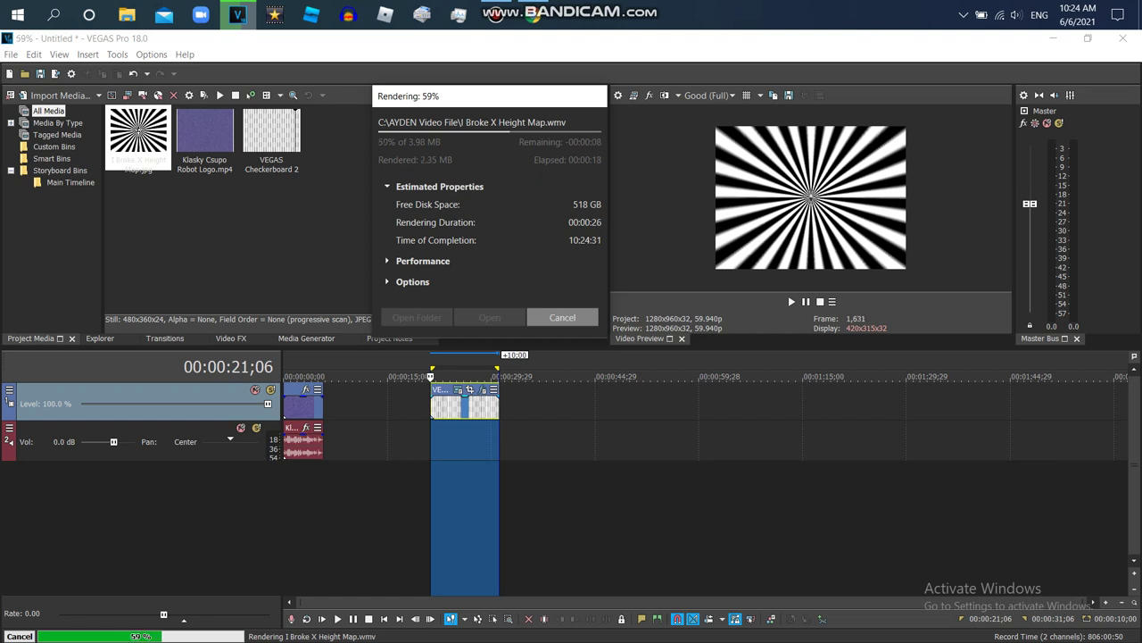
Switch to Chrome, open YouTube Studio from the account, and start a new video upload.
left_click(533, 16)
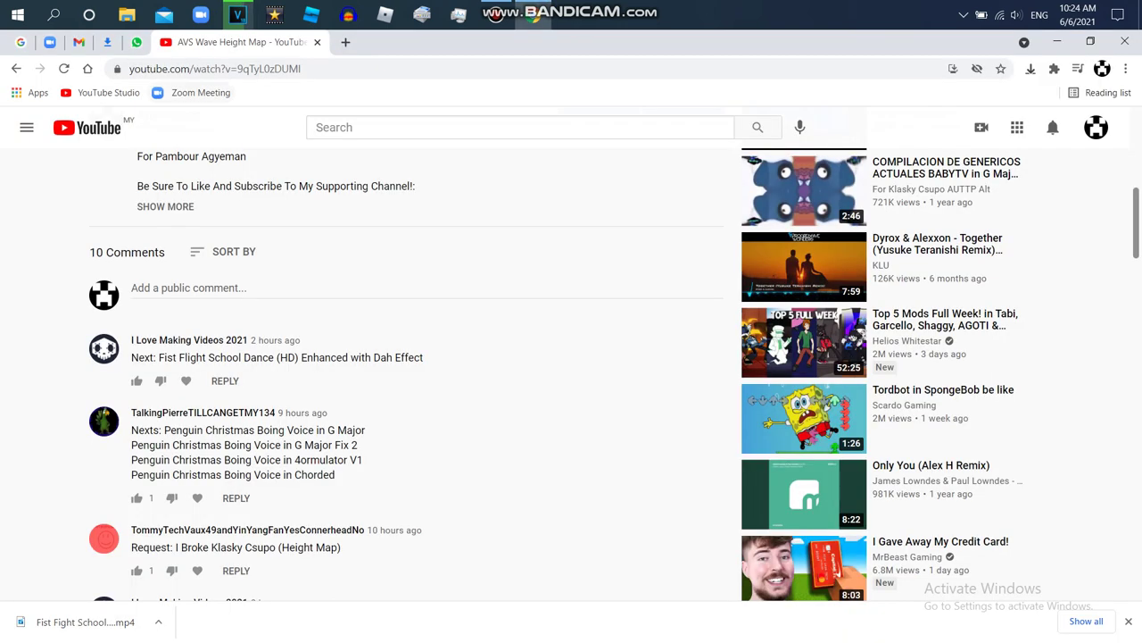
left_click(1096, 128)
left_click(931, 255)
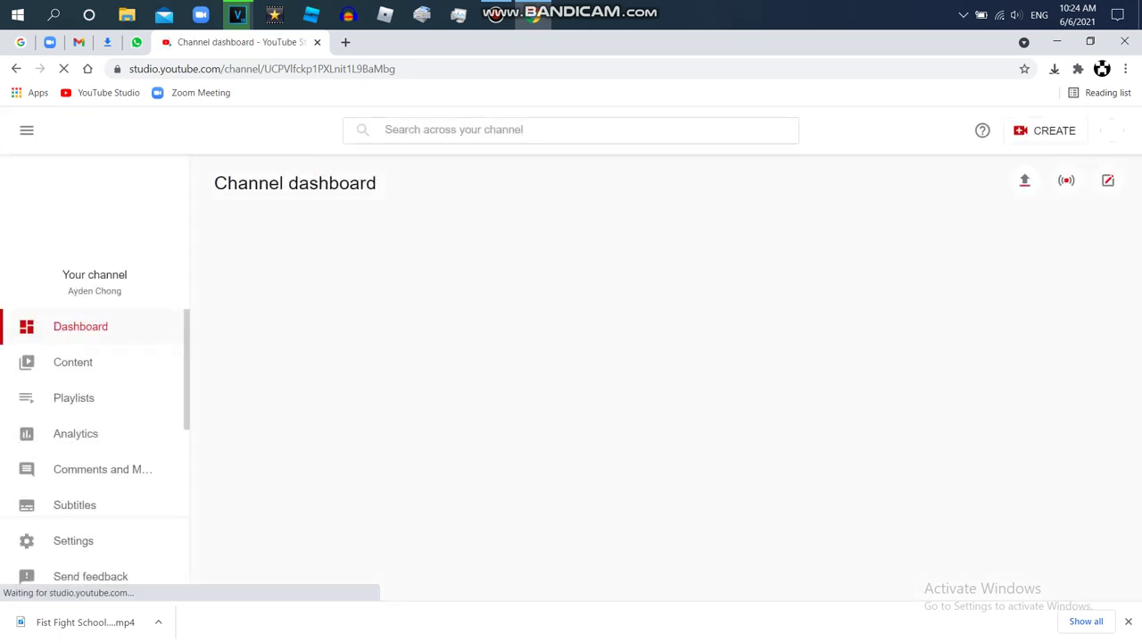
left_click(1054, 130)
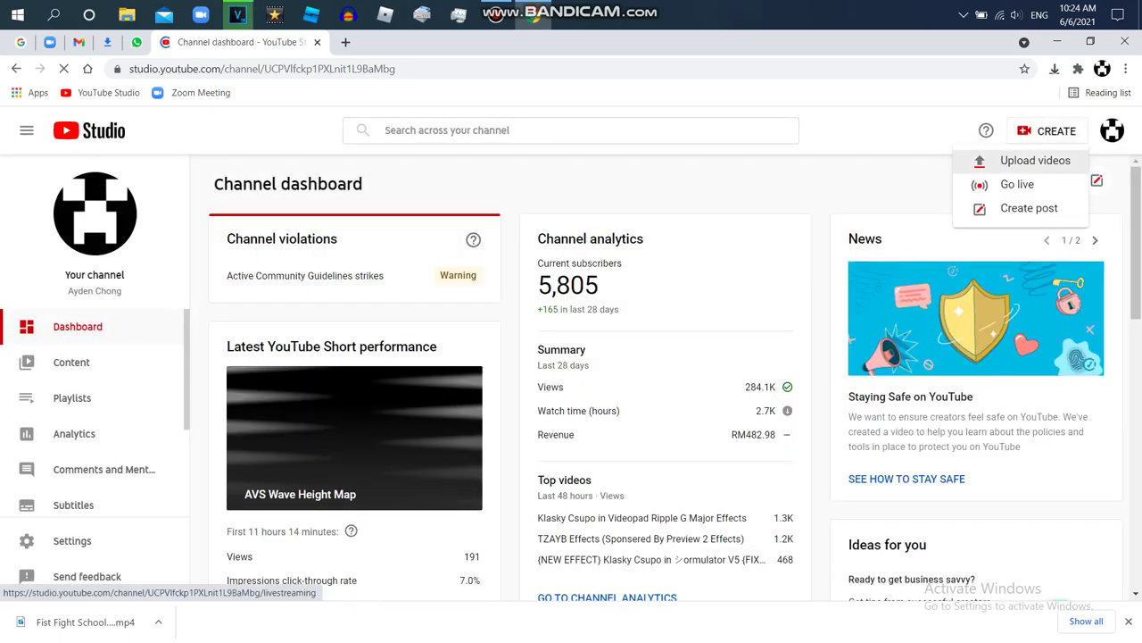
left_click(1035, 161)
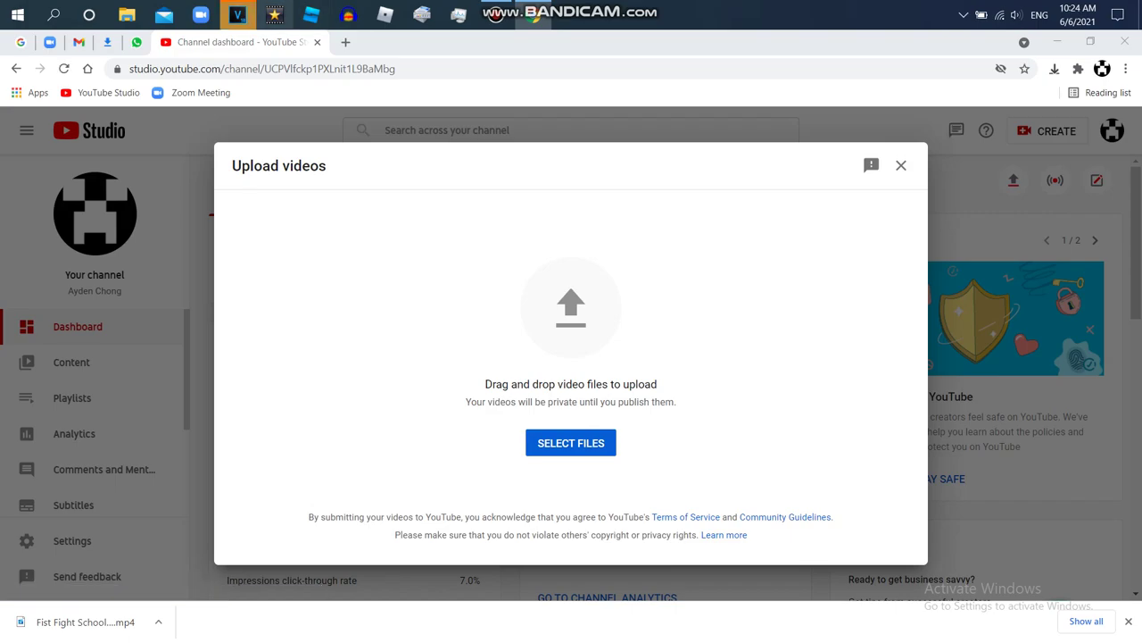
left_click(237, 14)
left_click(11, 55)
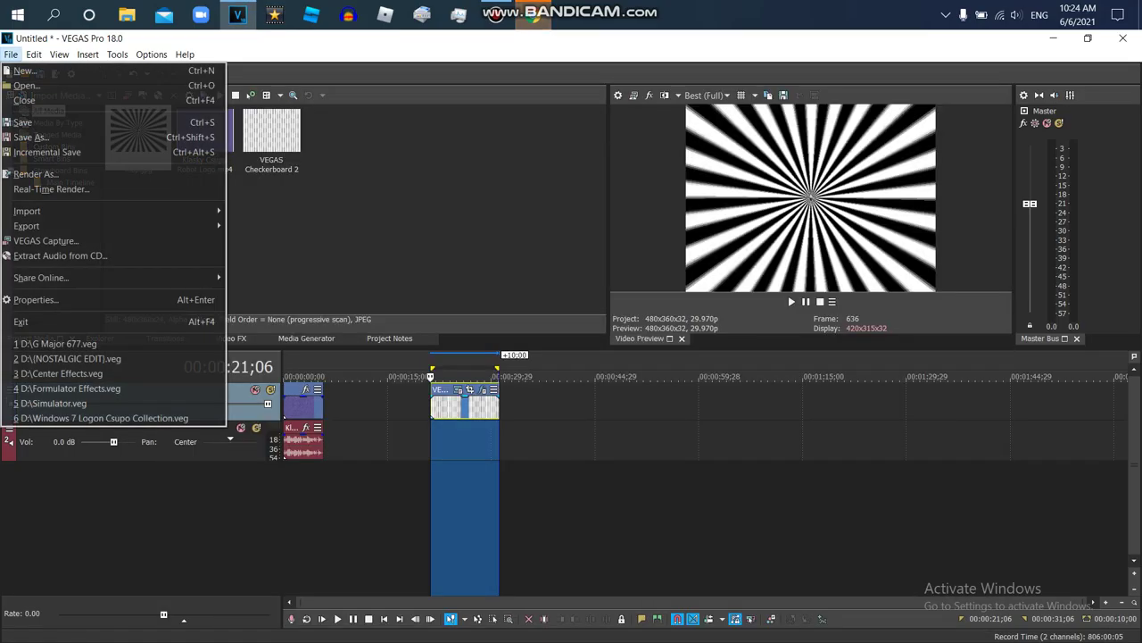
left_click(45, 174)
Switch to Chrome and choose "I Broke X Height Map.wmv" as the video to upload.
left_click(533, 14)
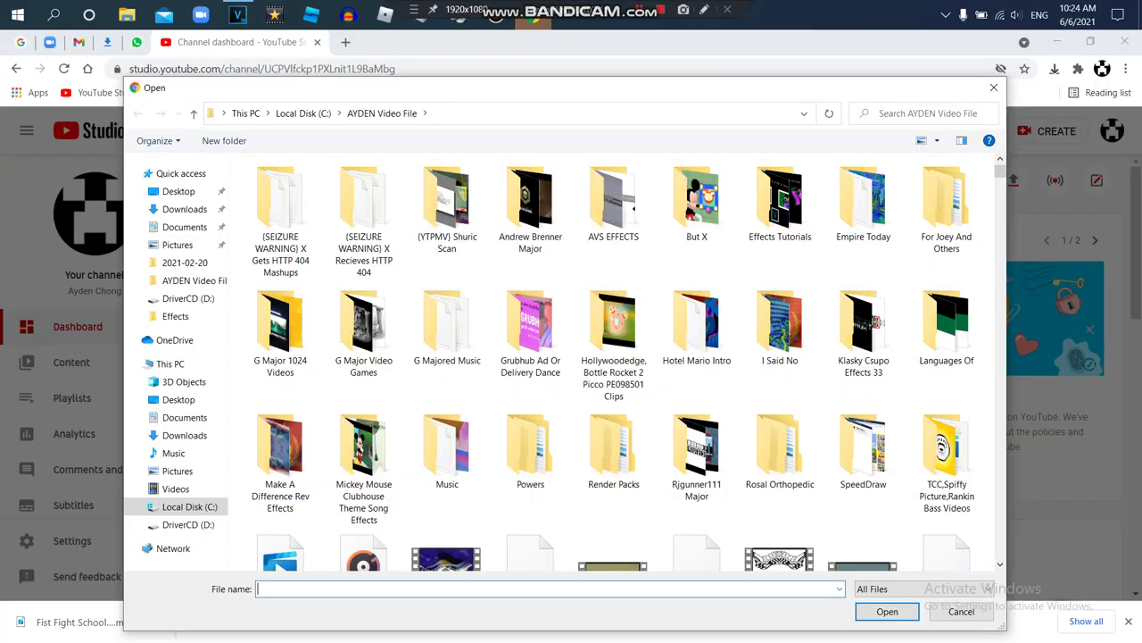
type("i br")
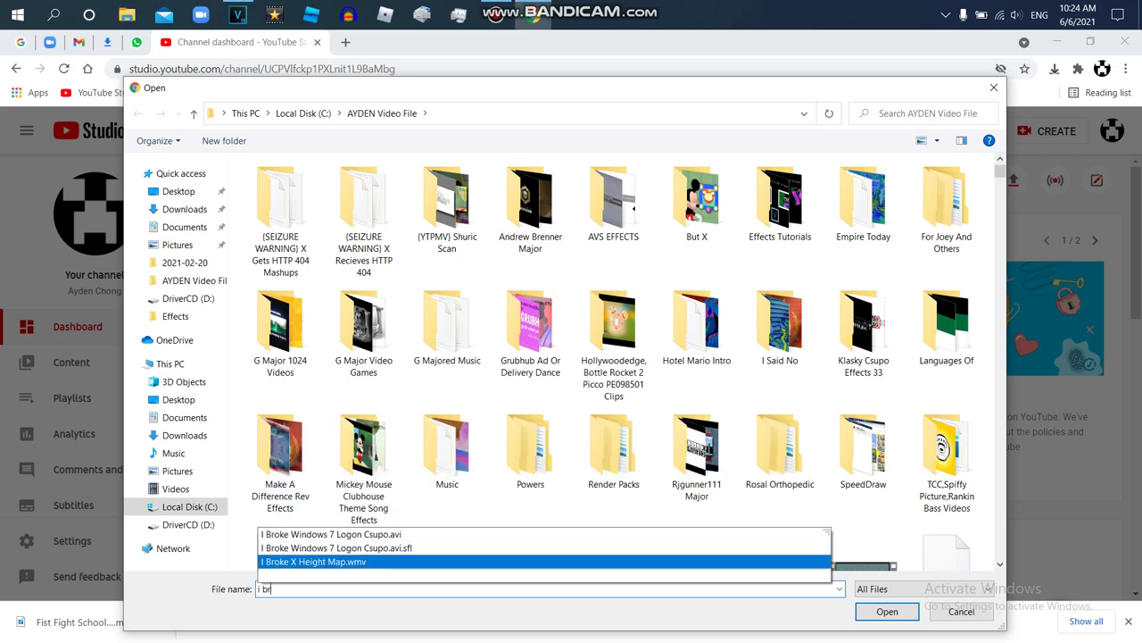
left_click(314, 562)
left_click(887, 612)
Return to VEGAS Pro, insert a new video track above the logo clip, and delete the checkerboard event.
left_click(238, 15)
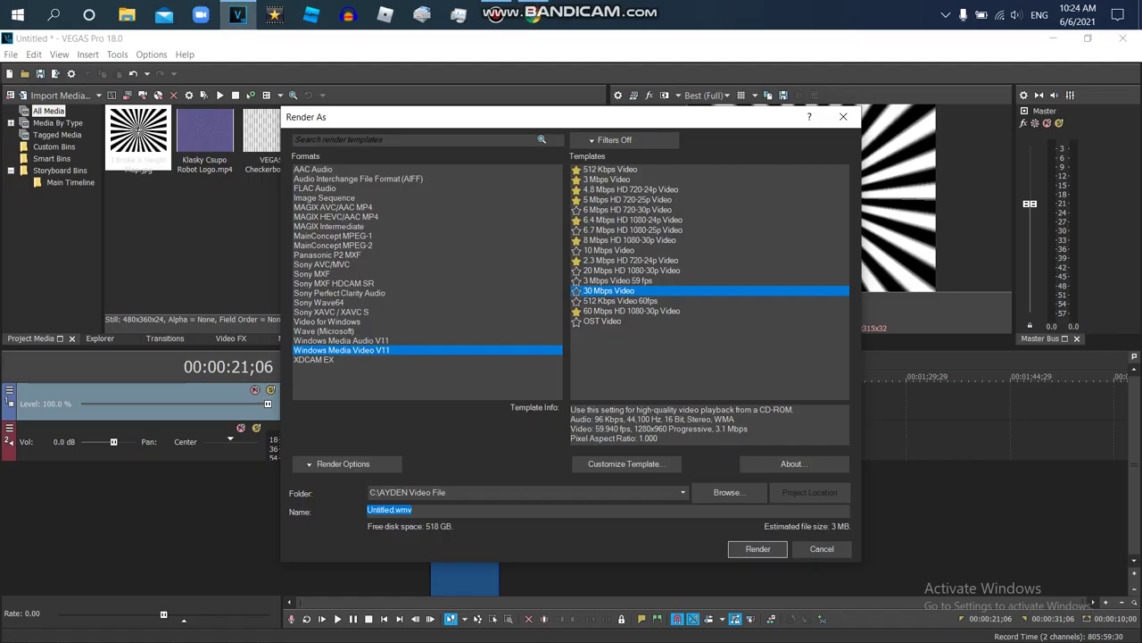
left_click(843, 117)
right_click(388, 402)
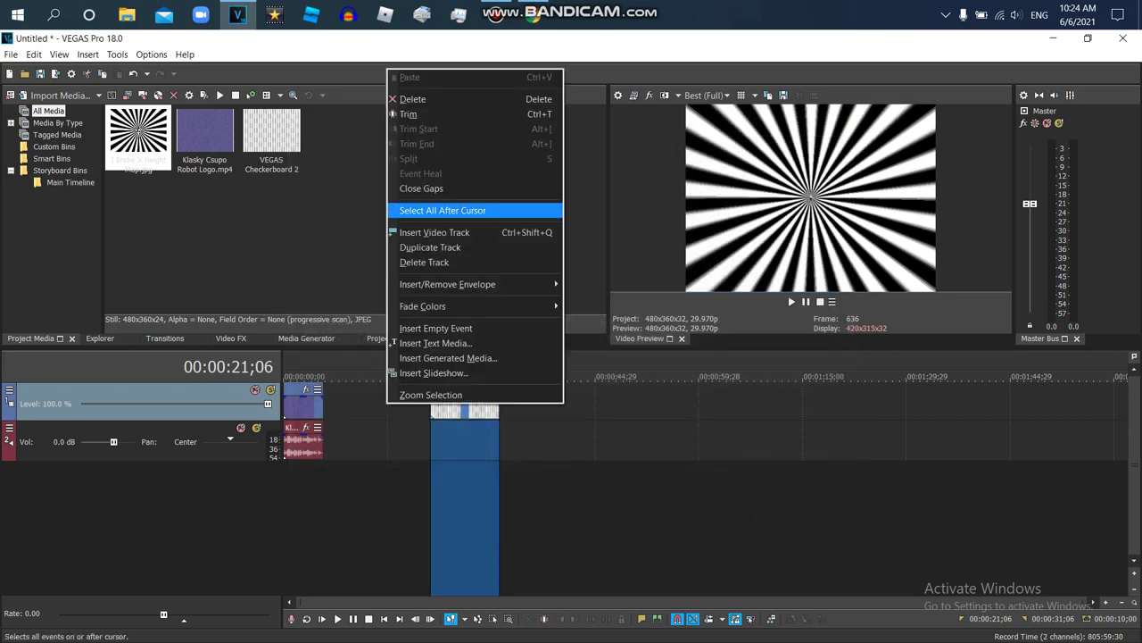
left_click(429, 232)
right_click(471, 437)
left_click(498, 249)
Place the "I Broke X Height Map" image on the new track over the logo clip and select its time range.
left_click_drag(138, 134, 323, 406)
double_click(300, 407)
left_click(293, 407)
Give the image's video track a custom compositing mode using the VEGAS Height Map plug-in.
left_click(9, 390)
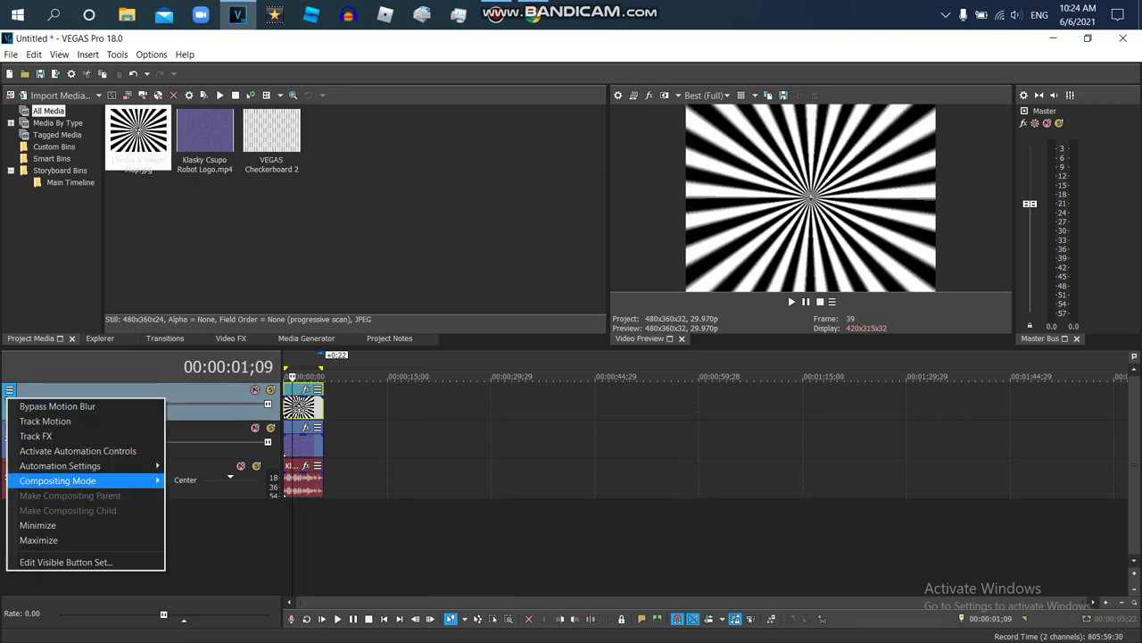
mouse_move(63, 480)
left_click(193, 272)
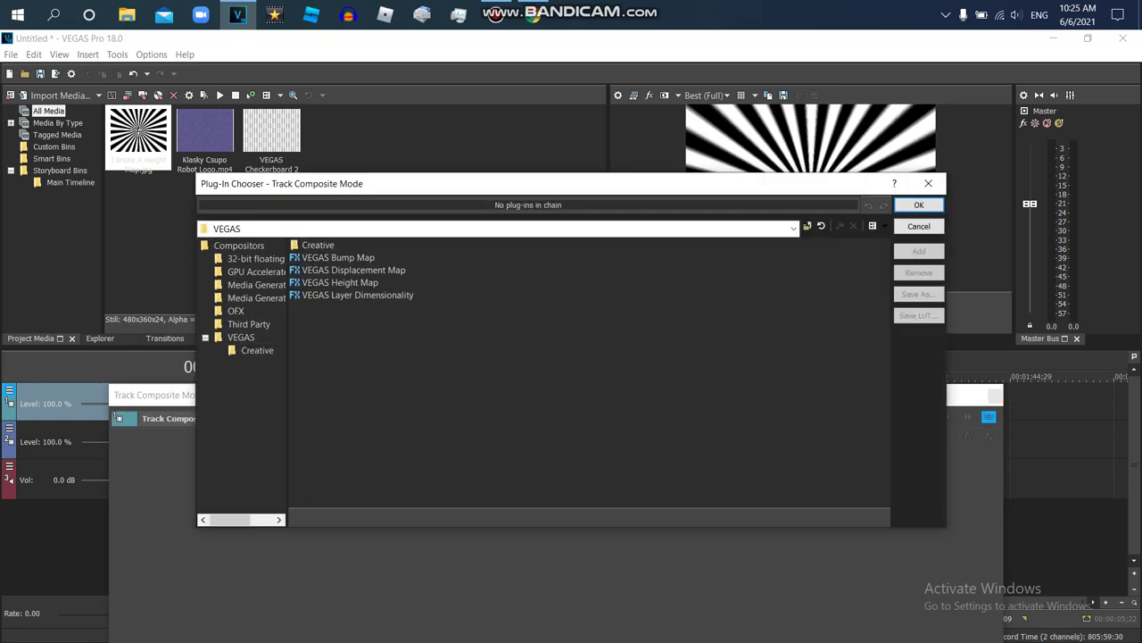
double_click(340, 283)
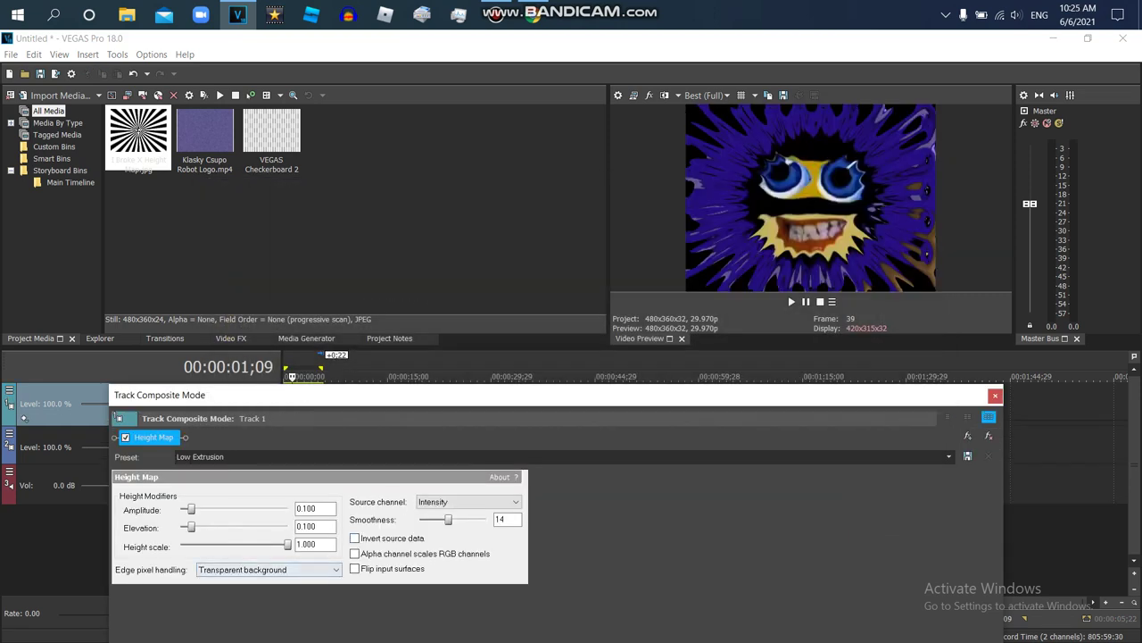
Set the height map's smoothness to 1 and amplitude to 0.005, play the result, and close the composite settings.
left_click_drag(448, 519, 420, 520)
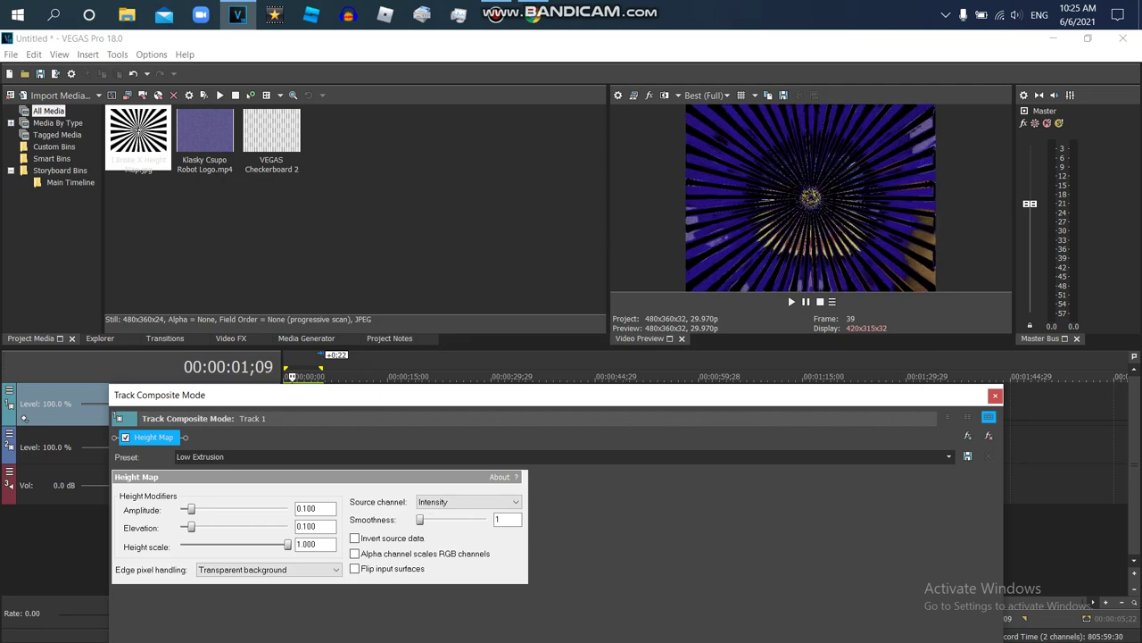
left_click_drag(191, 509, 180, 509)
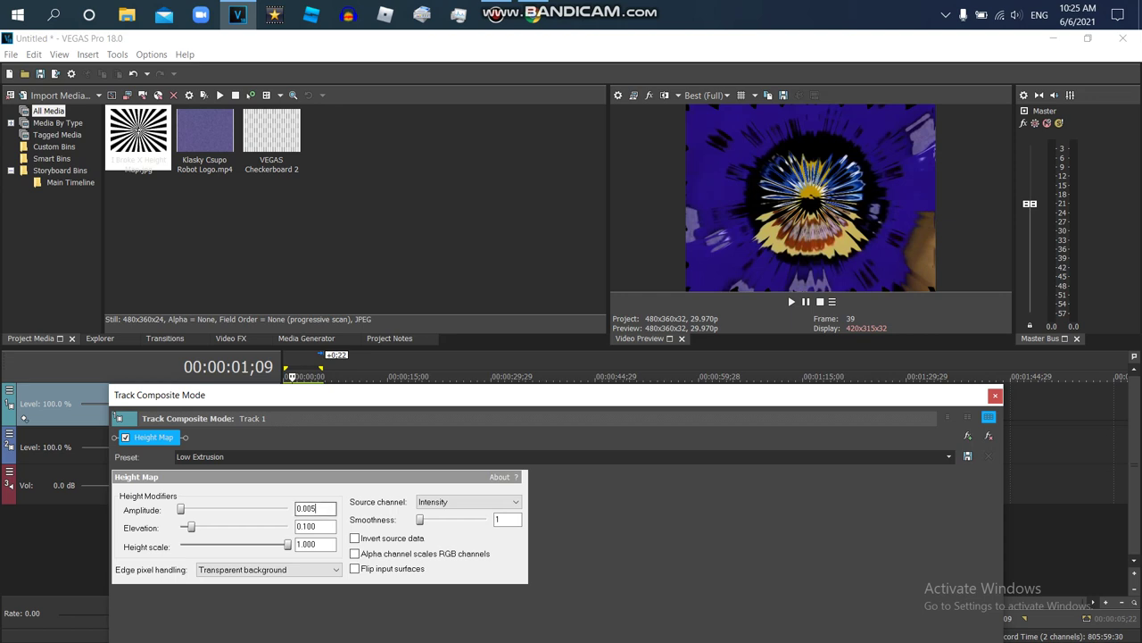
left_click(791, 302)
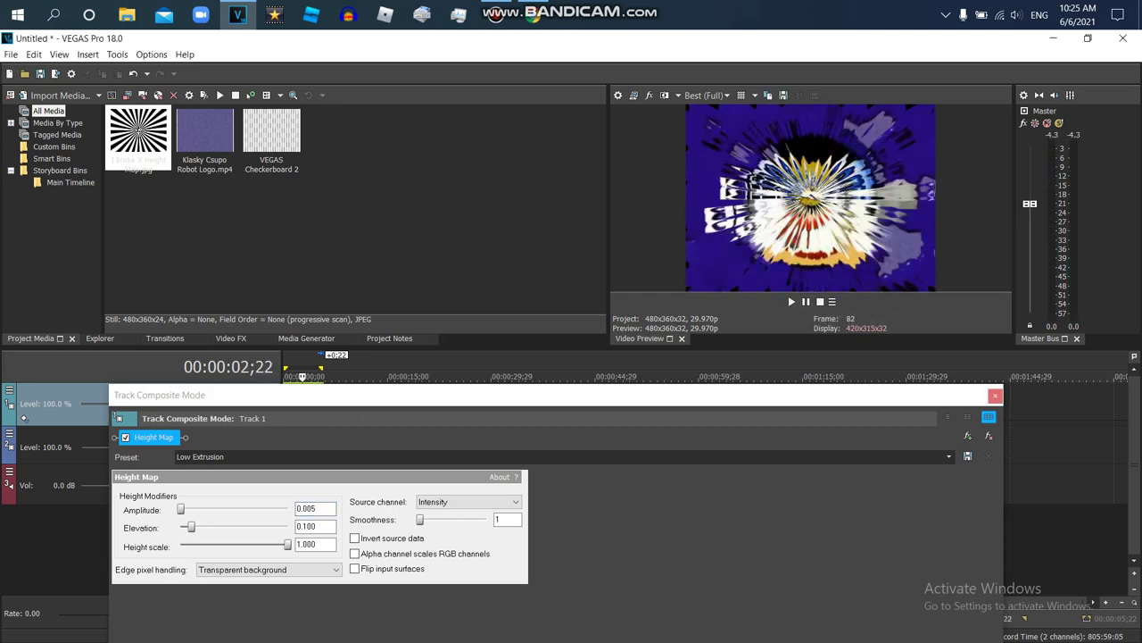
left_click(995, 395)
Apply the HSL Adjust preset "Zoopals Effect V2" to the logo video event and close its effect settings.
left_click(230, 338)
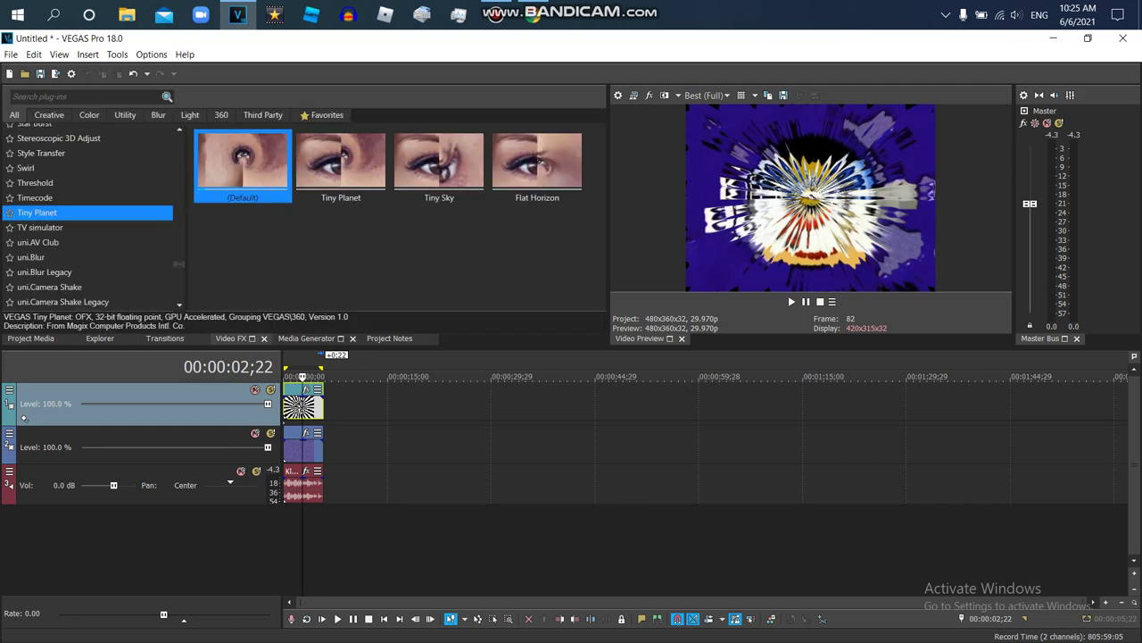
scroll(89, 209, "up", 5)
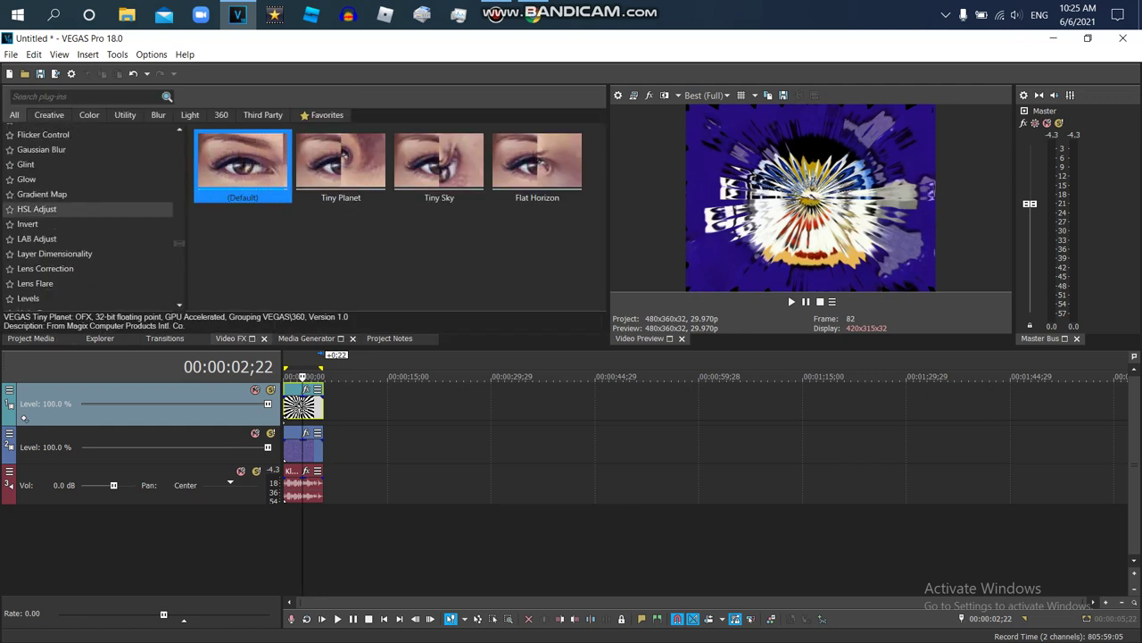
left_click(89, 209)
scroll(402, 218, "down", 2)
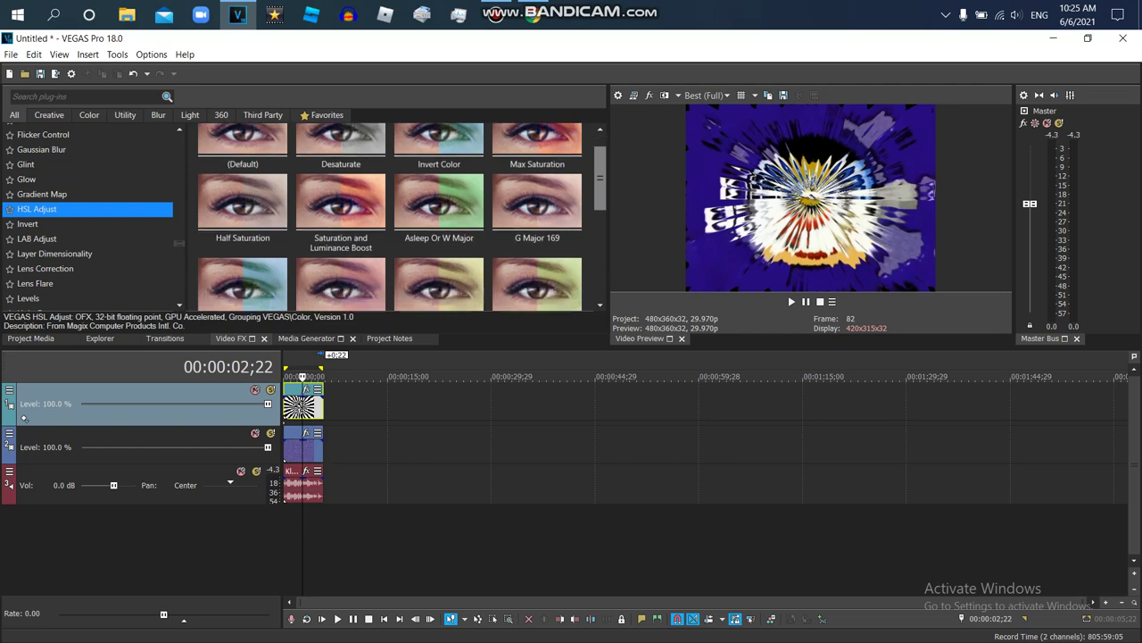
scroll(439, 264, "down", 3)
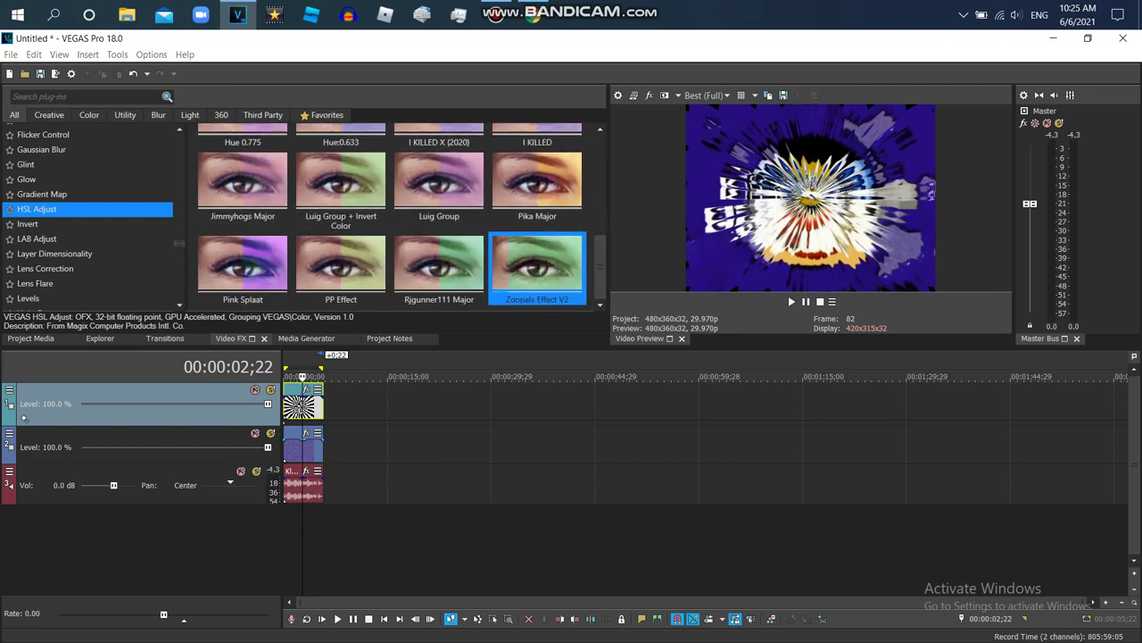
left_click_drag(537, 266, 300, 450)
left_click(995, 396)
Set the logo's audio event to the élastique Pro stretch method with a pitch change of 16, and play the project.
right_click(304, 482)
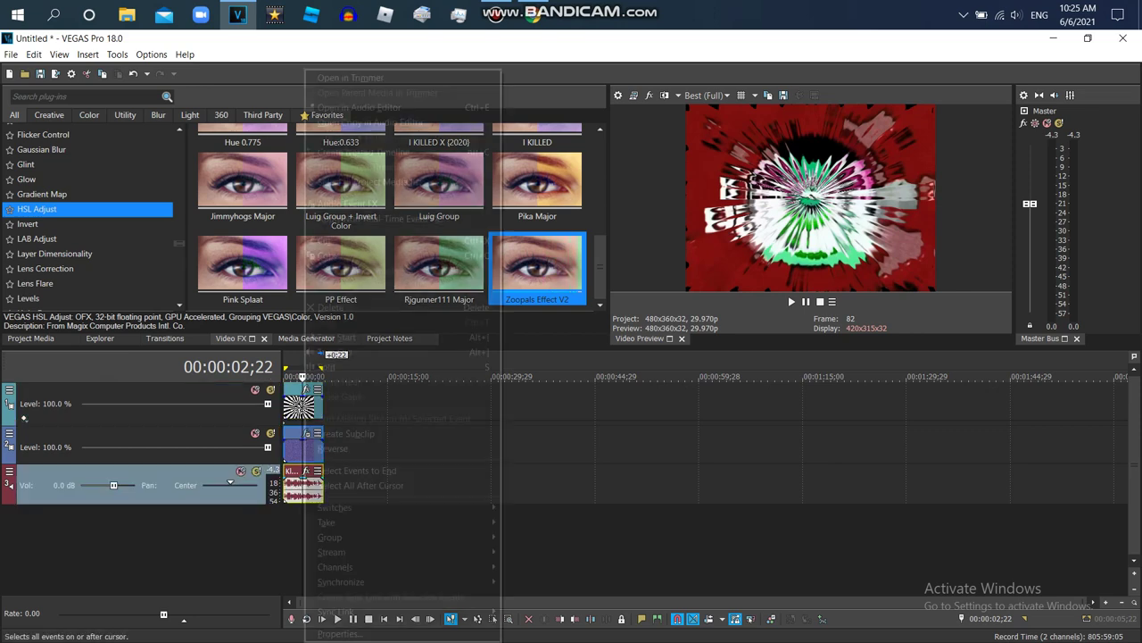
left_click(340, 632)
left_click(613, 279)
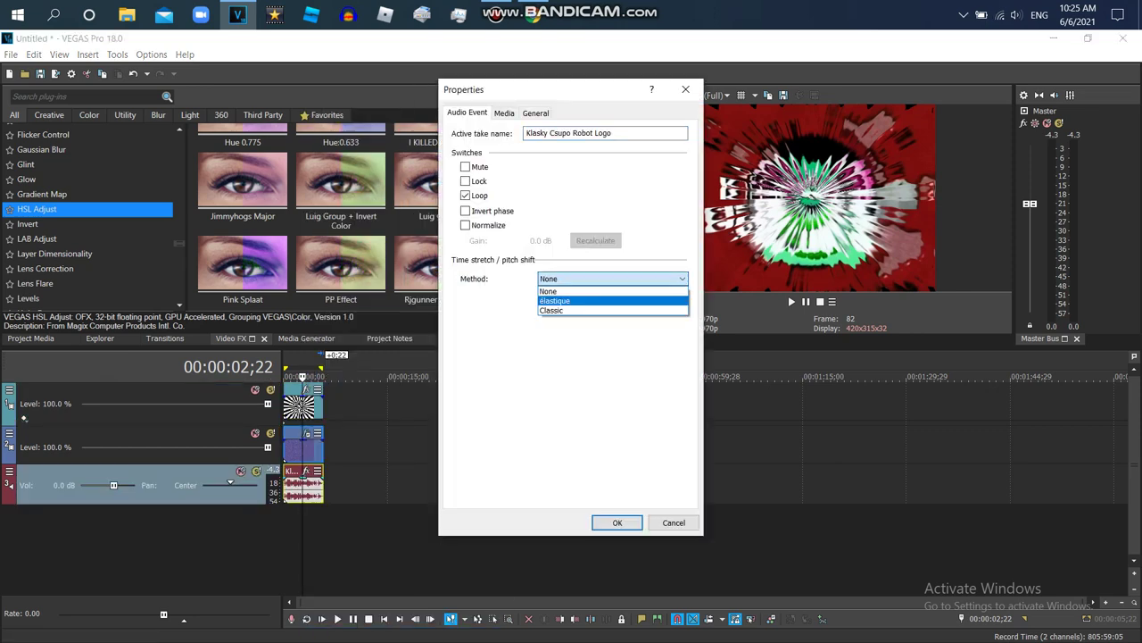
left_click(589, 301)
left_click(613, 299)
left_click(589, 310)
double_click(640, 356)
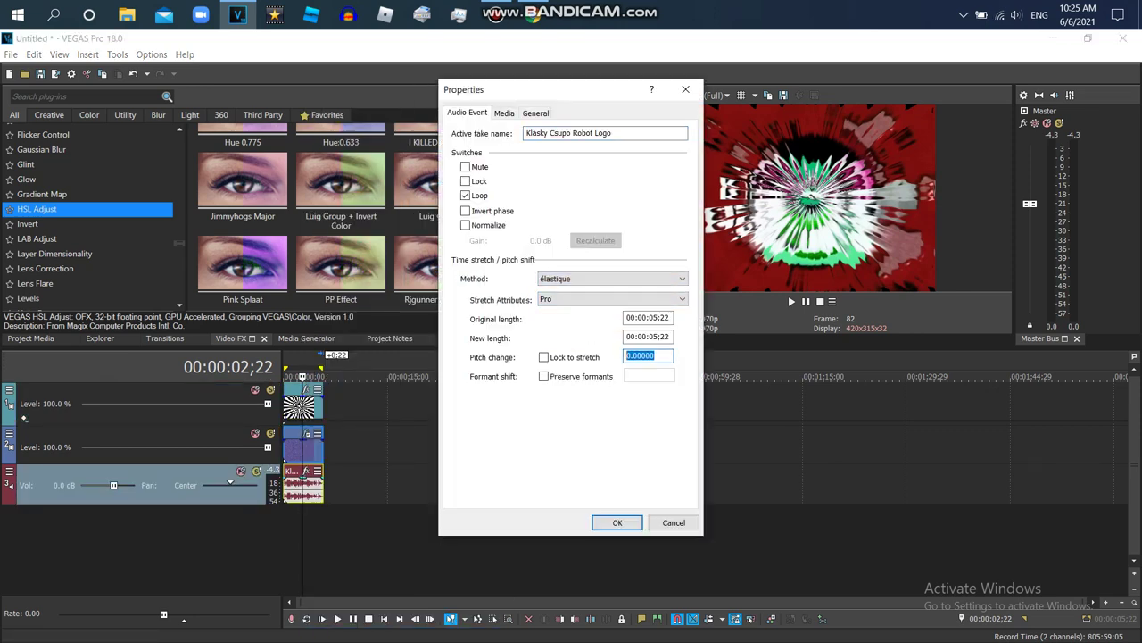
type("12")
left_click(616, 523)
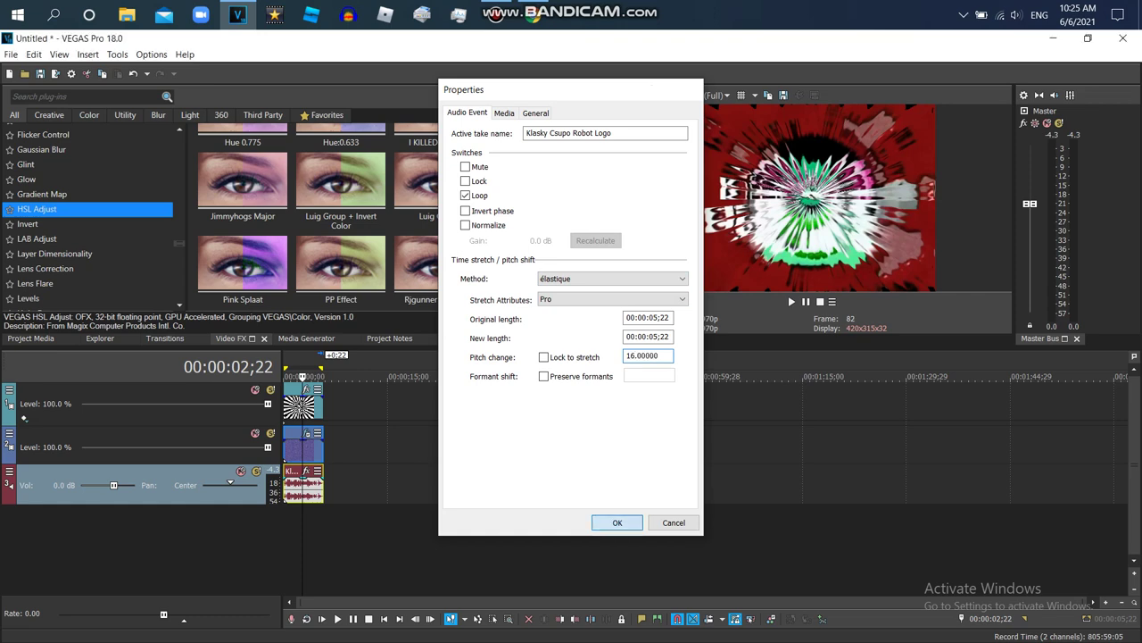
key("space")
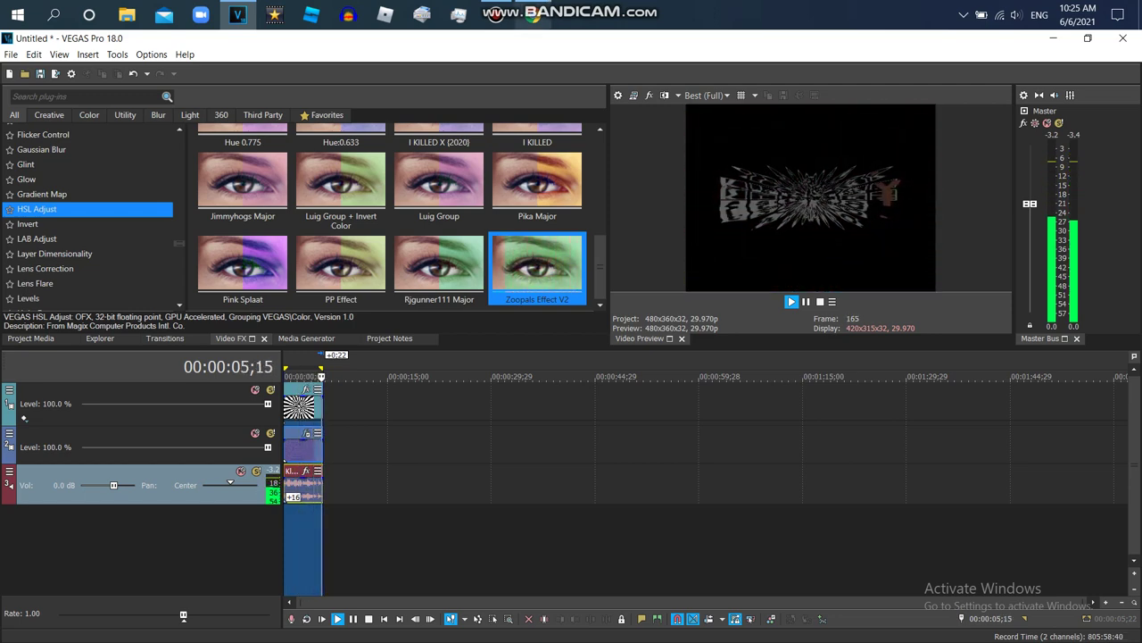
Switch to Chrome and mark the uploaded "I Broke X Height Map" video as not Made for Kids.
left_click(495, 14)
left_click(533, 15)
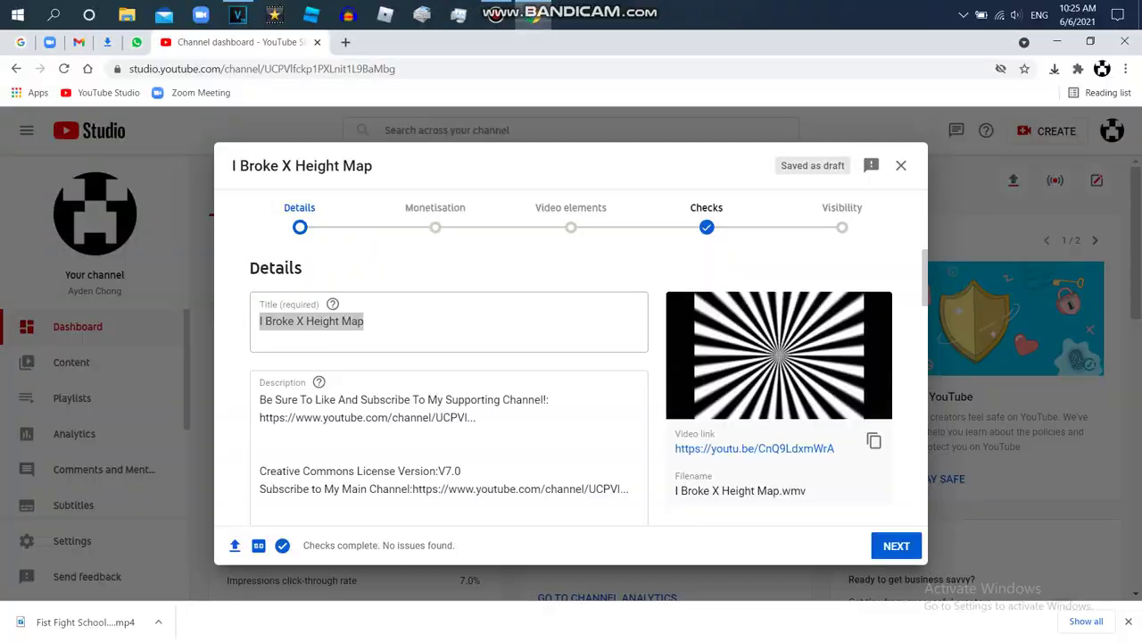
scroll(571, 375, "down", 5)
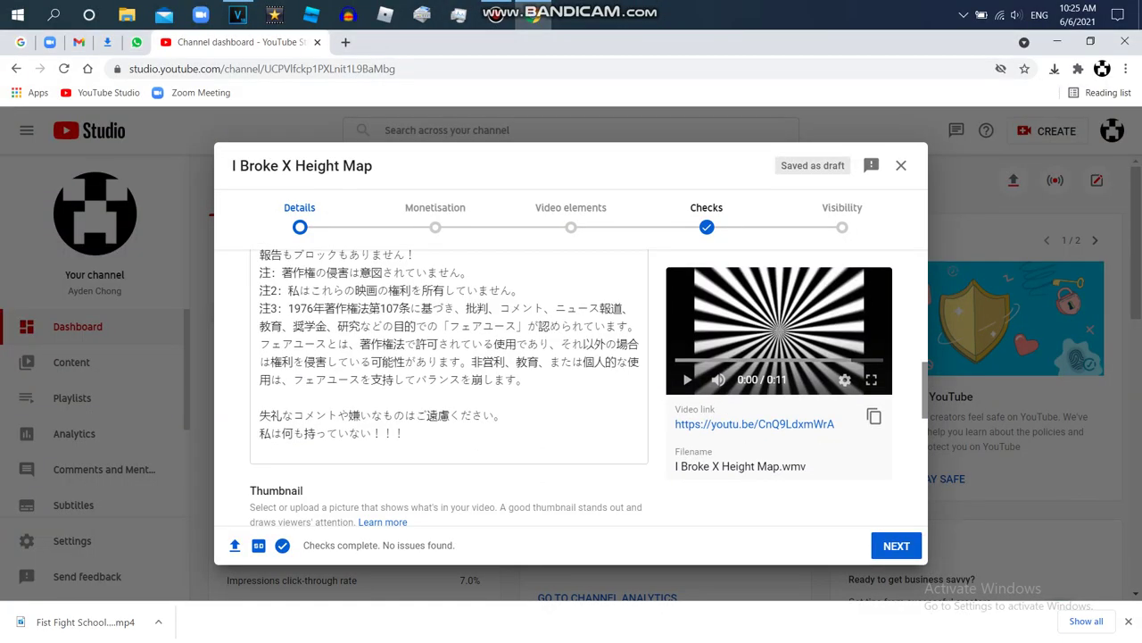
scroll(589, 388, "down", 1)
scroll(446, 383, "down", 5)
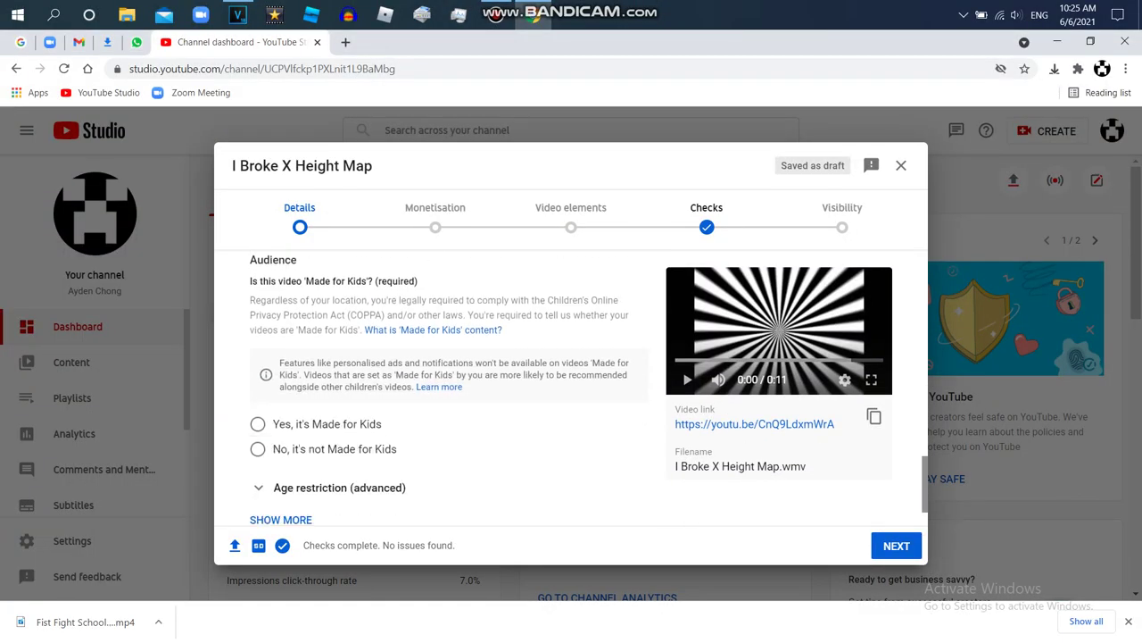
left_click(258, 449)
Turn on monetisation for the uploaded video and go on to its ad suitability questionnaire.
left_click(896, 545)
left_click(399, 342)
left_click(275, 338)
left_click(458, 413)
left_click(514, 214)
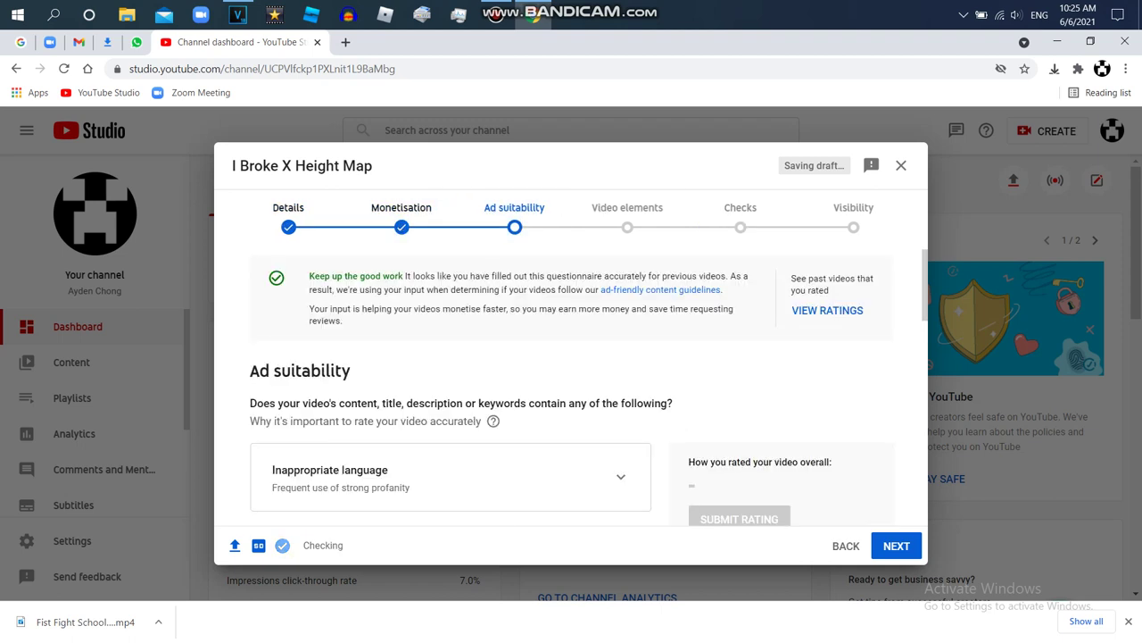
Rate the video's ad suitability as "None of the above", submit the rating, and save the video at the visibility stage.
scroll(571, 384, "down", 9)
left_click(263, 495)
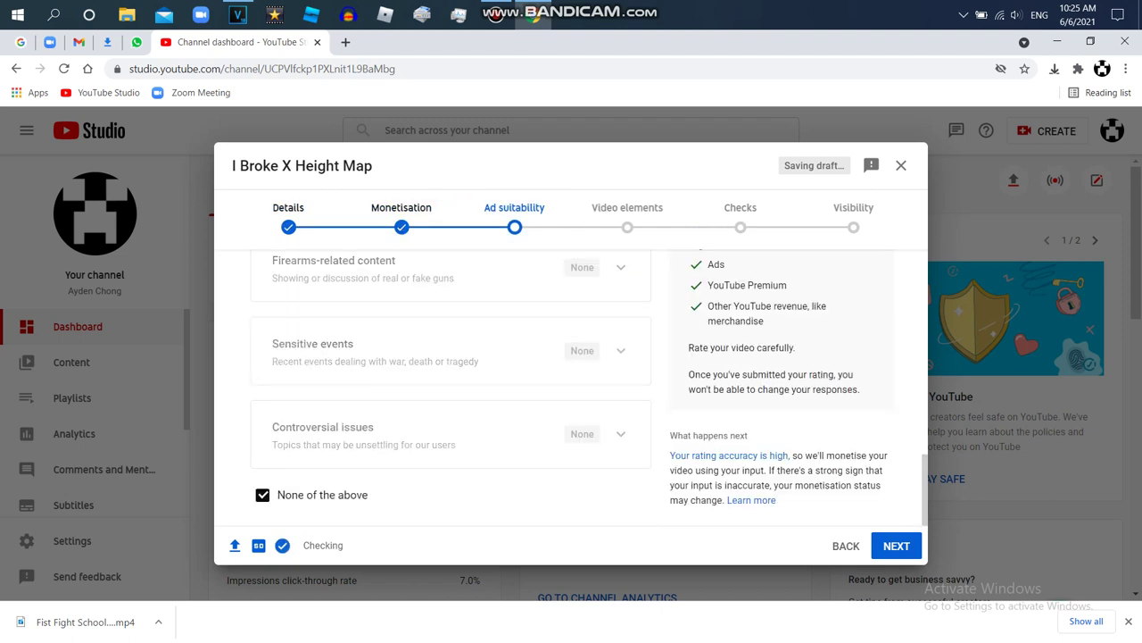
scroll(571, 384, "up", 1)
left_click(759, 270)
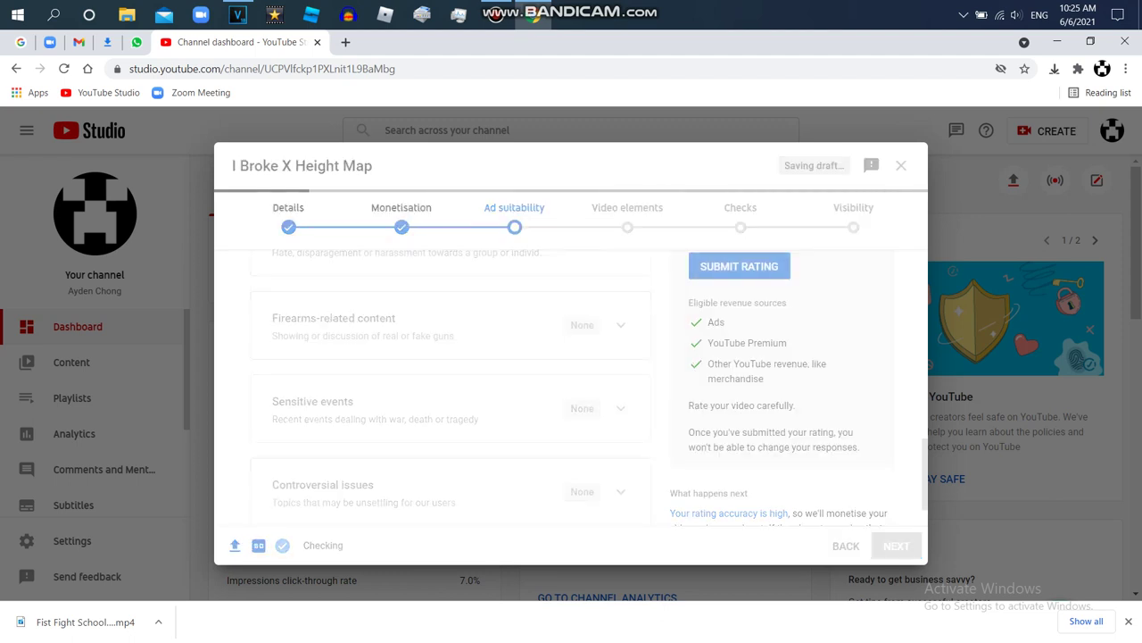
left_click(854, 219)
left_click(897, 546)
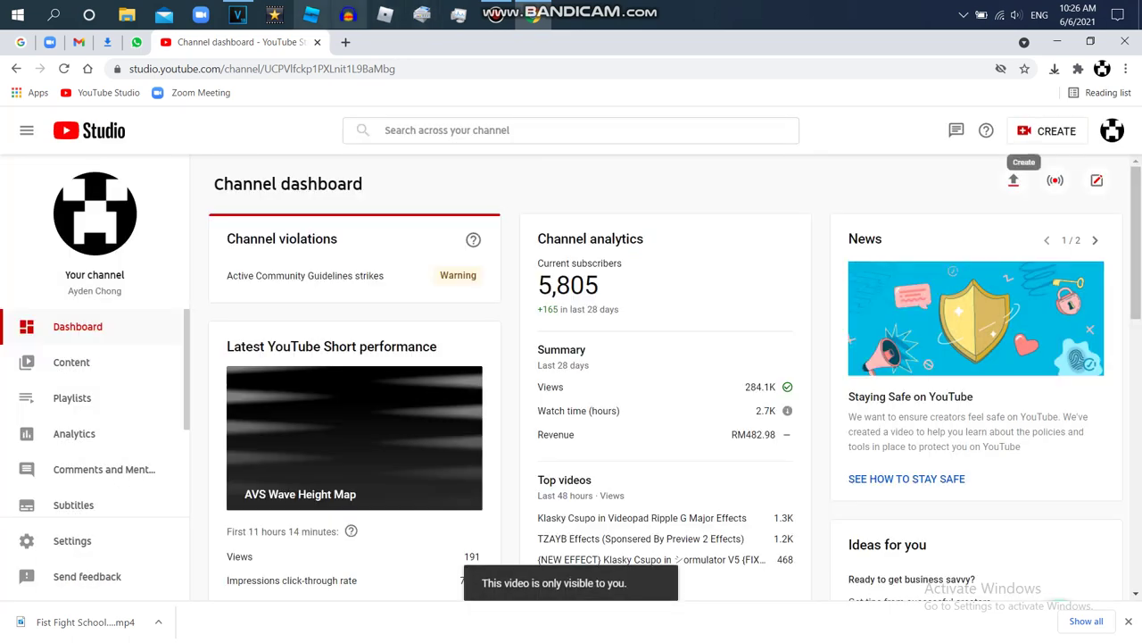
Start another video upload in YouTube Studio and open the file selection dialog.
left_click(1046, 130)
left_click(995, 159)
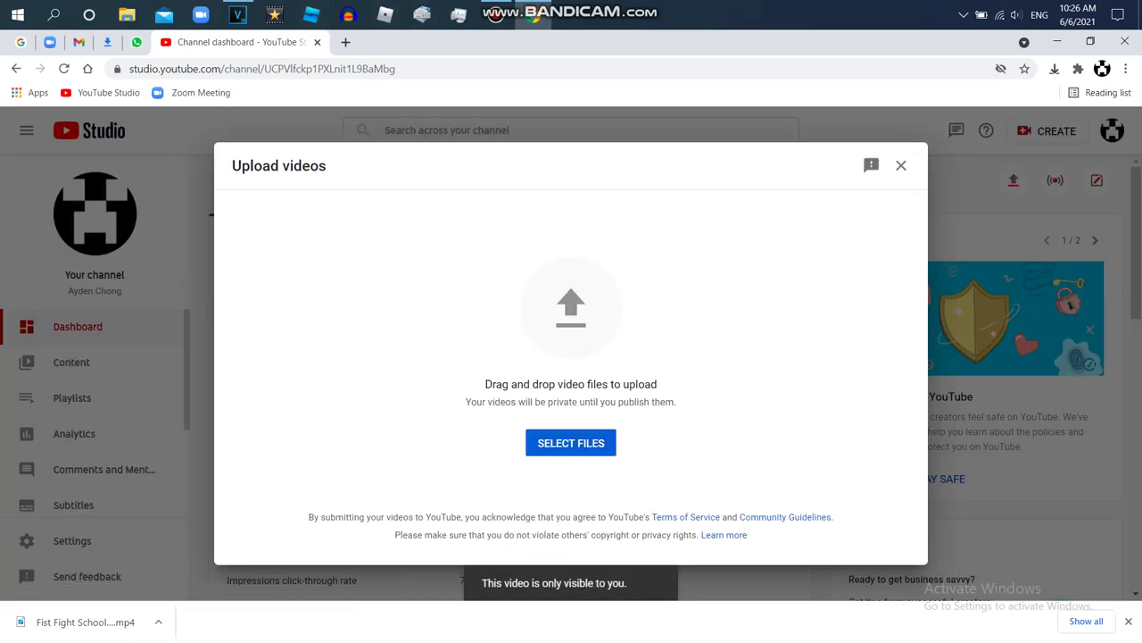
left_click(569, 443)
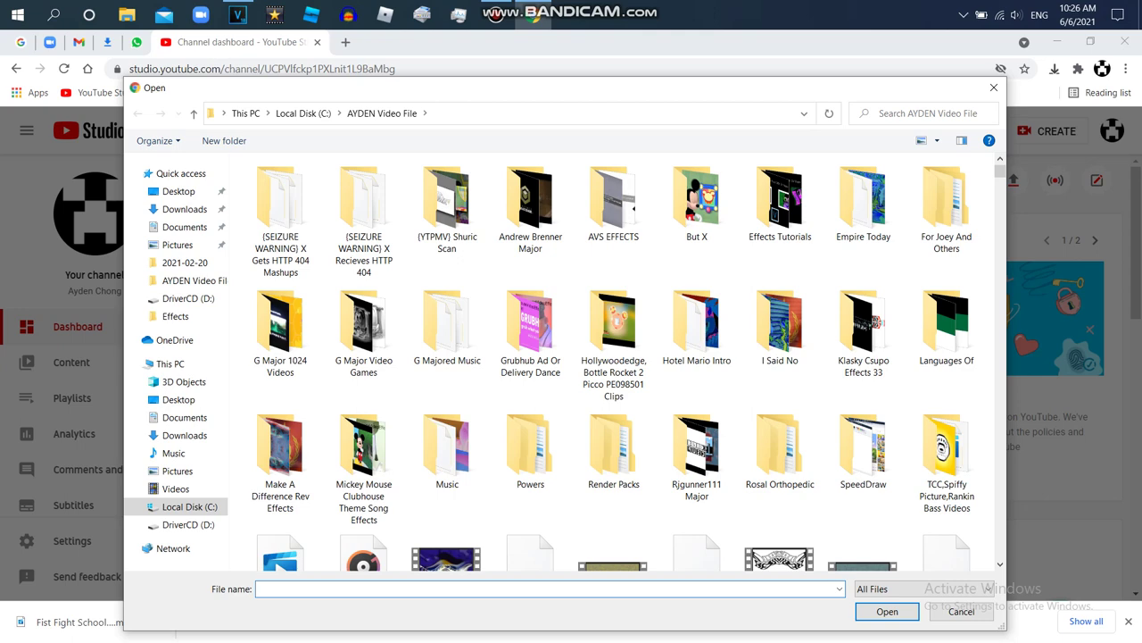
type("klasky c")
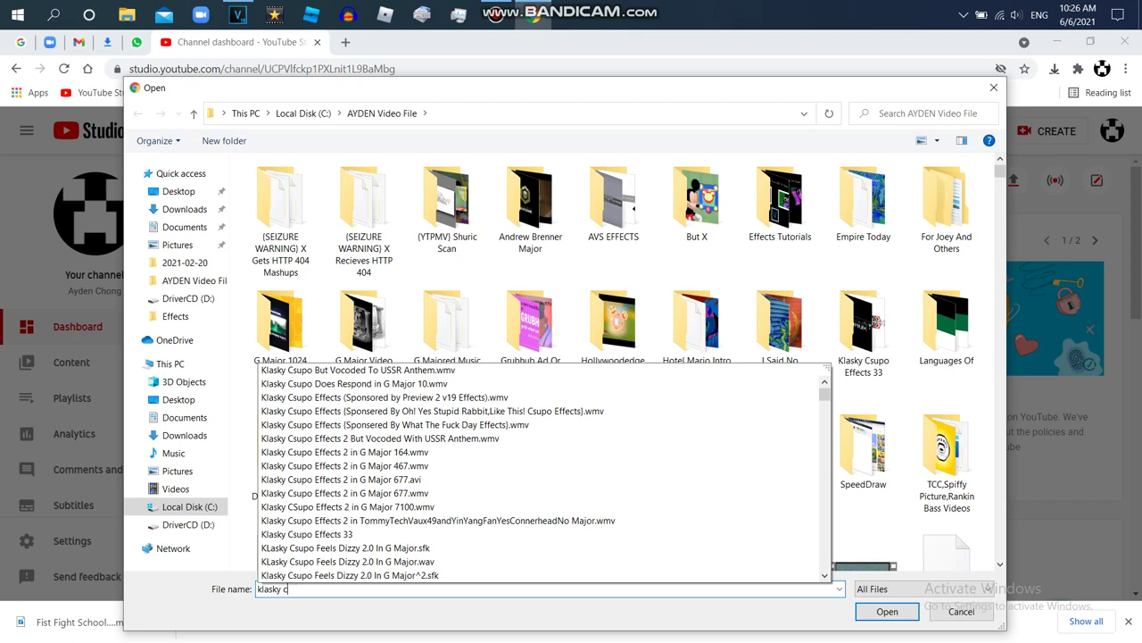
key("BackSpace")
key("BackSpace")
key("BackSpace")
key("BackSpace")
key("BackSpace")
key("BackSpace")
key("BackSpace")
type("i b")
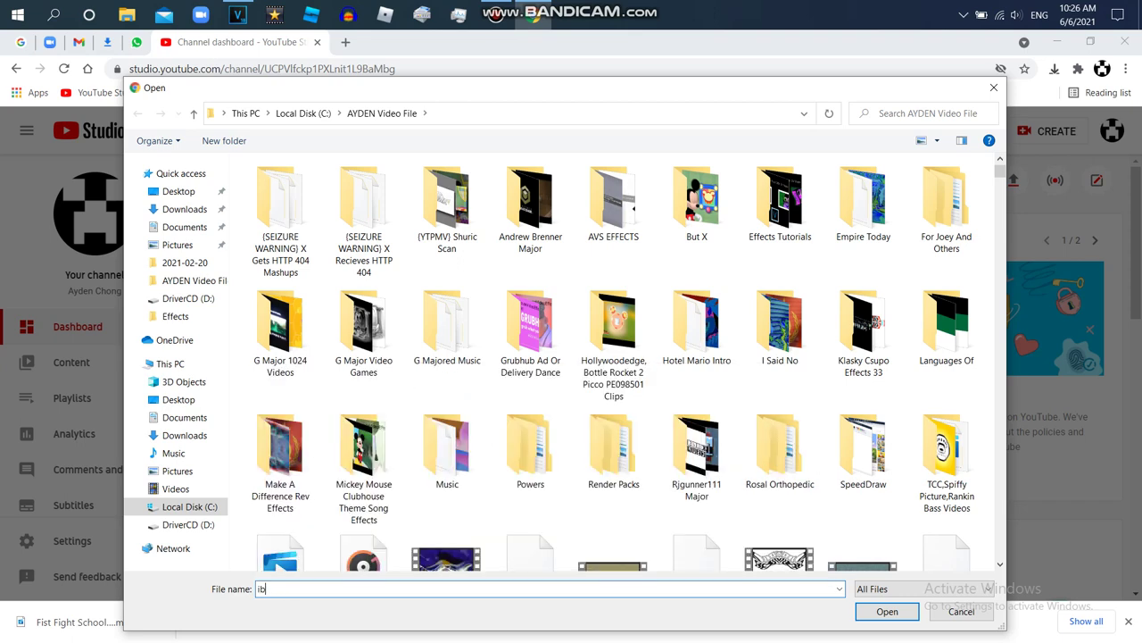
type("r")
key("BackSpace")
key("BackSpace")
type("broke")
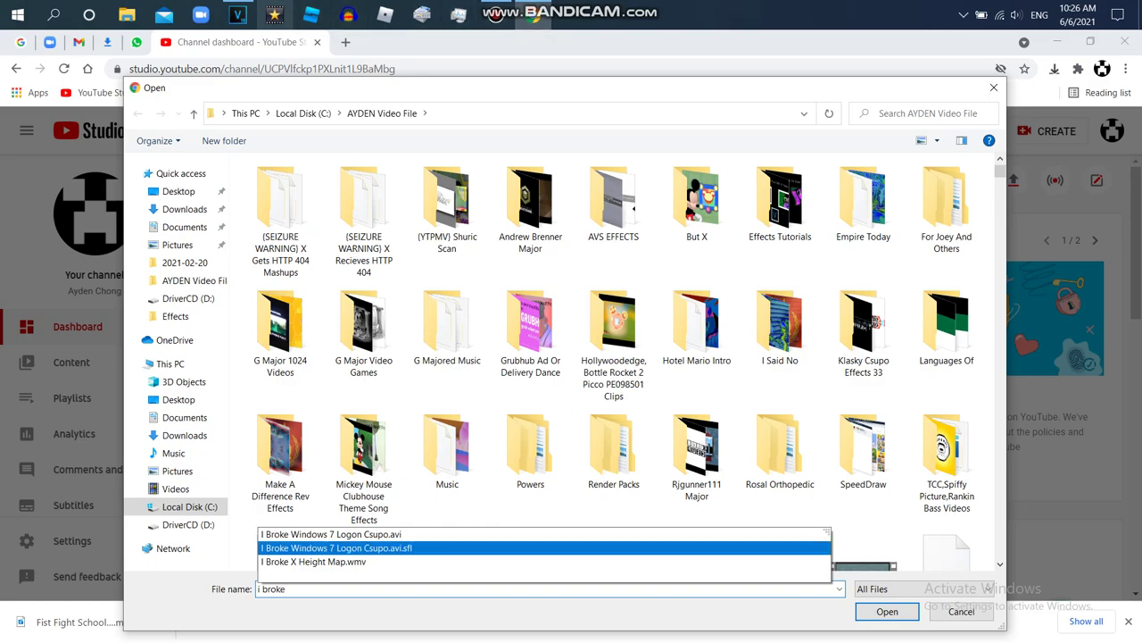
Switch to VEGAS Pro and render the project as "I Broke Klasky Csupo {HEIGHT MAP}" with the Windows Media Video V11 30 Mbps Video template.
left_click(238, 14)
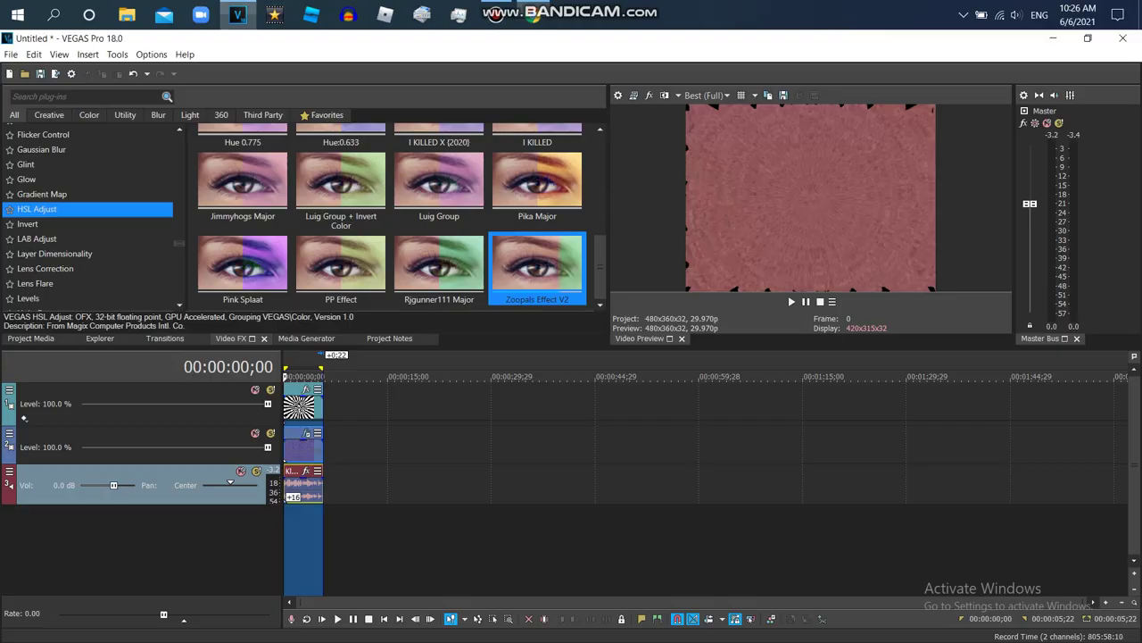
left_click(10, 54)
left_click(34, 174)
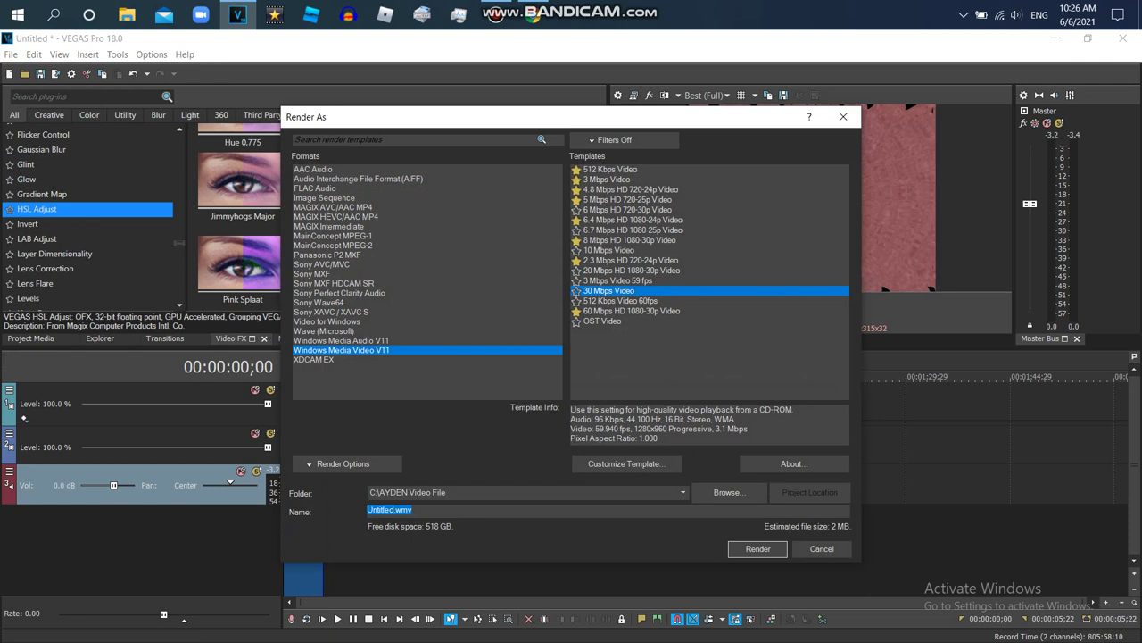
key("BackSpace")
type("I Broke Klasky Csupo Height")
key("BackSpace")
key("BackSpace")
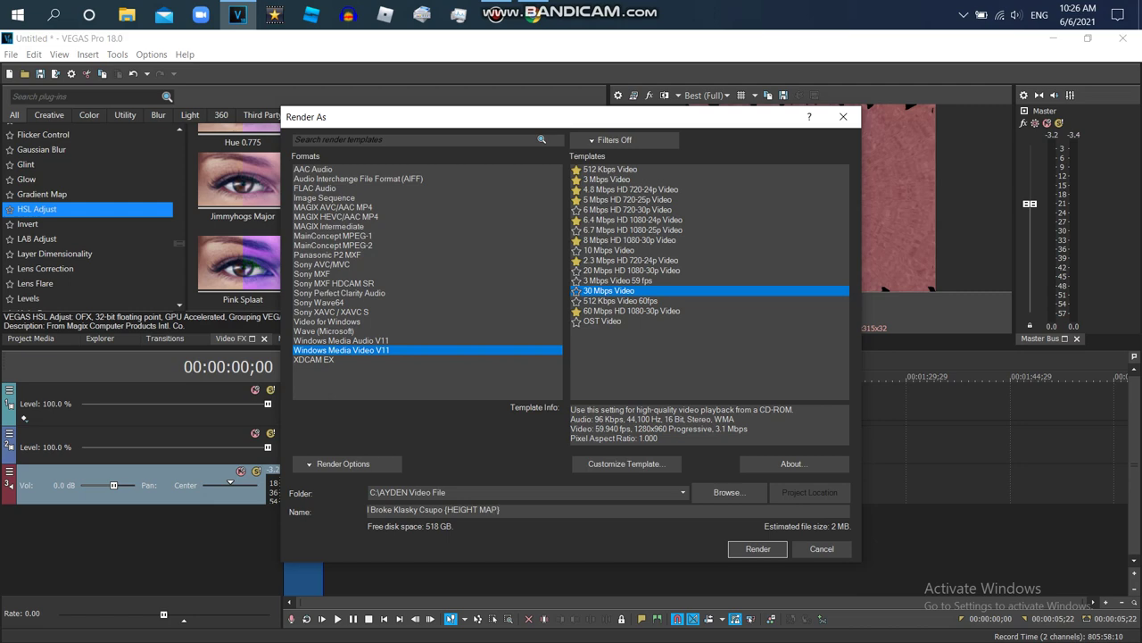
left_click(758, 548)
left_click_drag(553, 228, 586, 140)
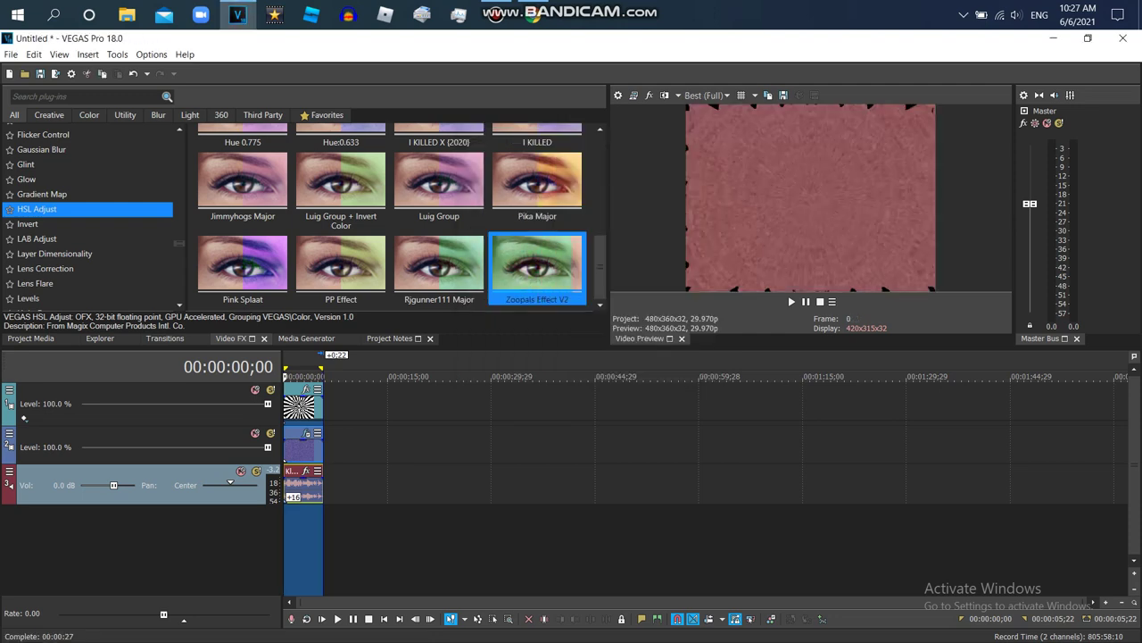
Switch to Chrome and choose "I Broke Klasky Csupo {HEIGHT MAP}.wmv" as the video to upload.
left_click(533, 15)
key("BackSpace")
type("I")
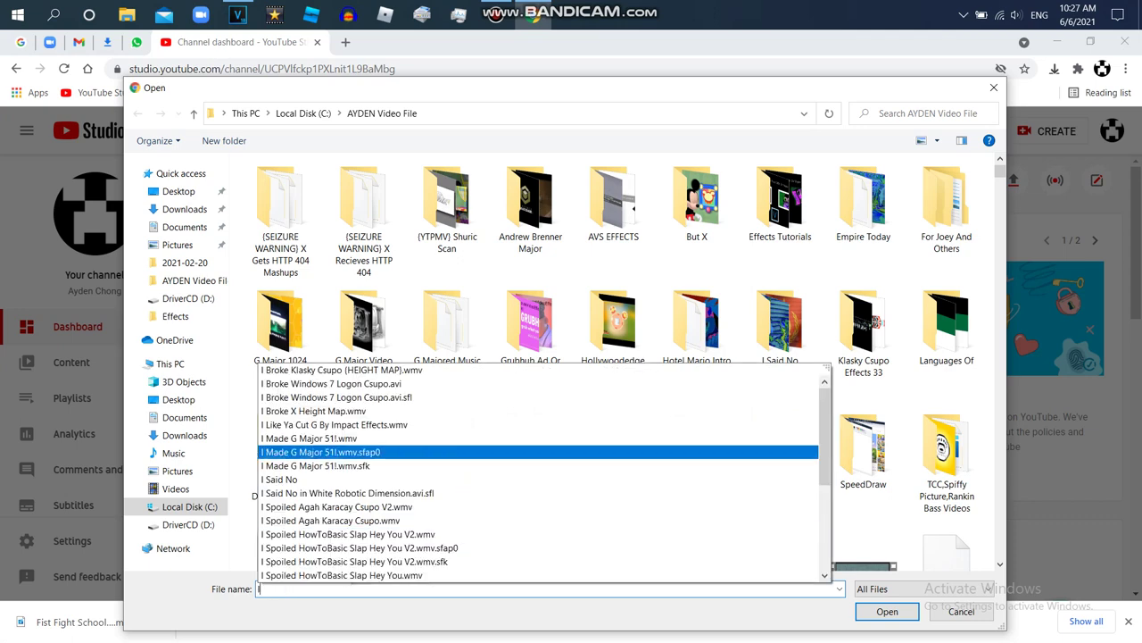
type("b")
key("BackSpace")
type("br")
left_click(357, 520)
key("Return")
left_click(497, 14)
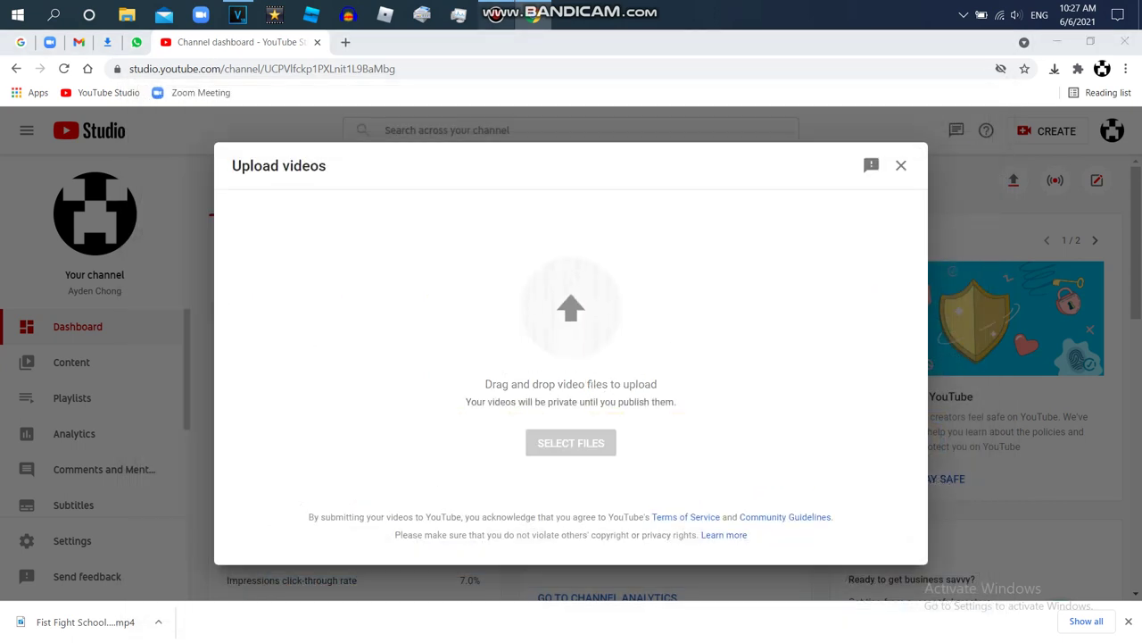